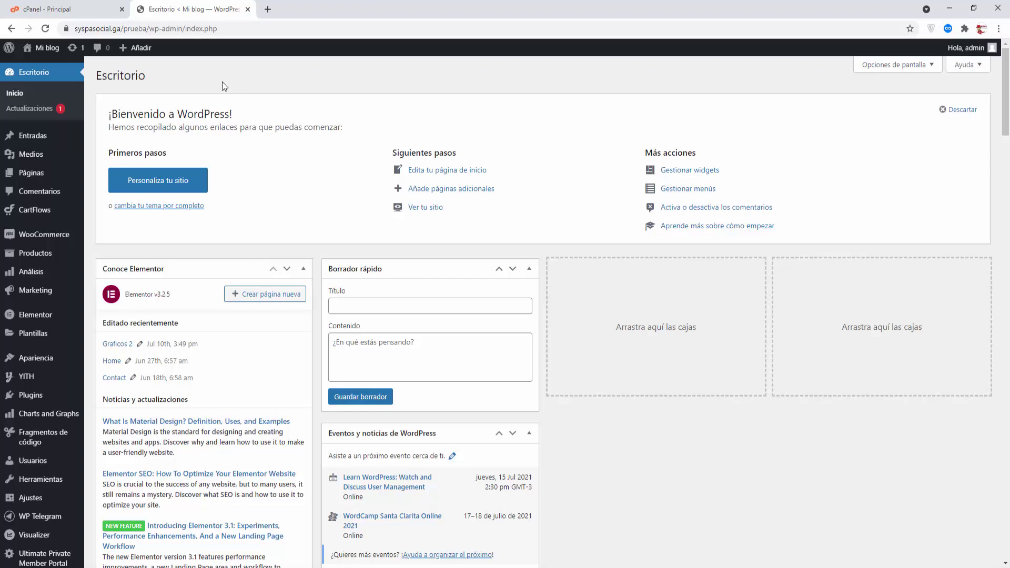
# Step: Switch to cPanel, open its file manager at syspasocial.ga/prueba, and highlight .htaccess and wp-config.php in turn
pyautogui.click(80, 11)
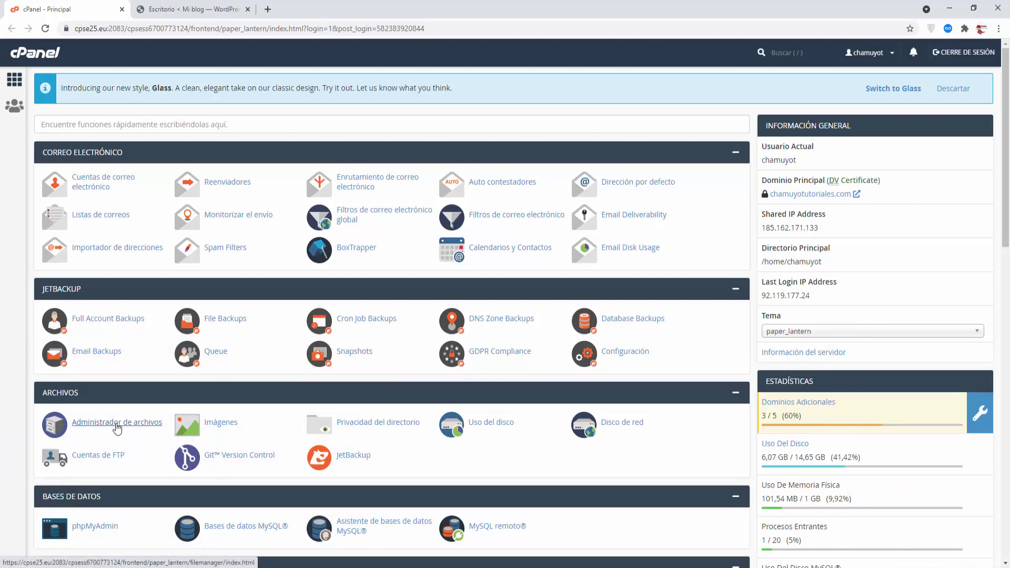
pyautogui.click(116, 425)
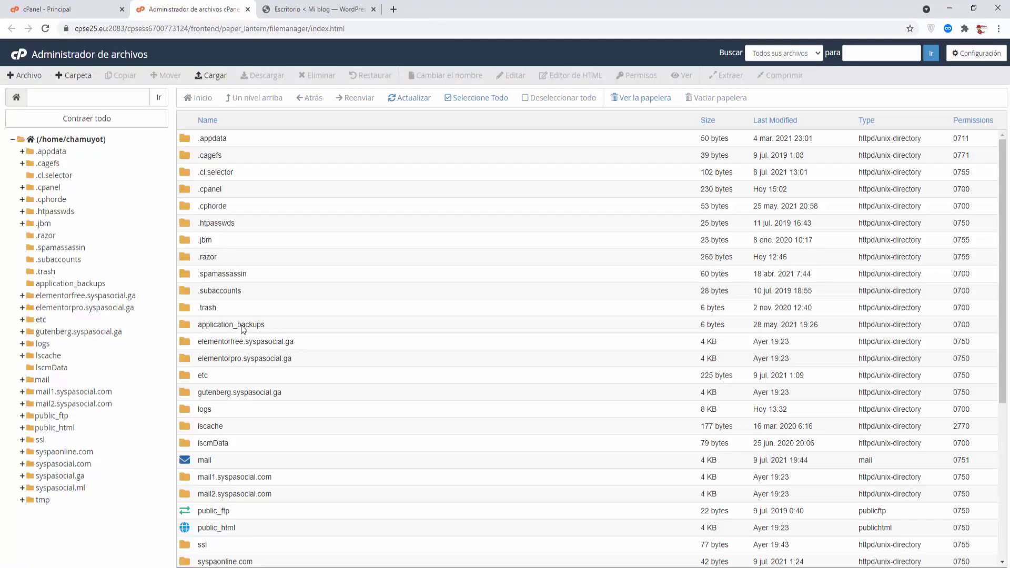
pyautogui.click(65, 477)
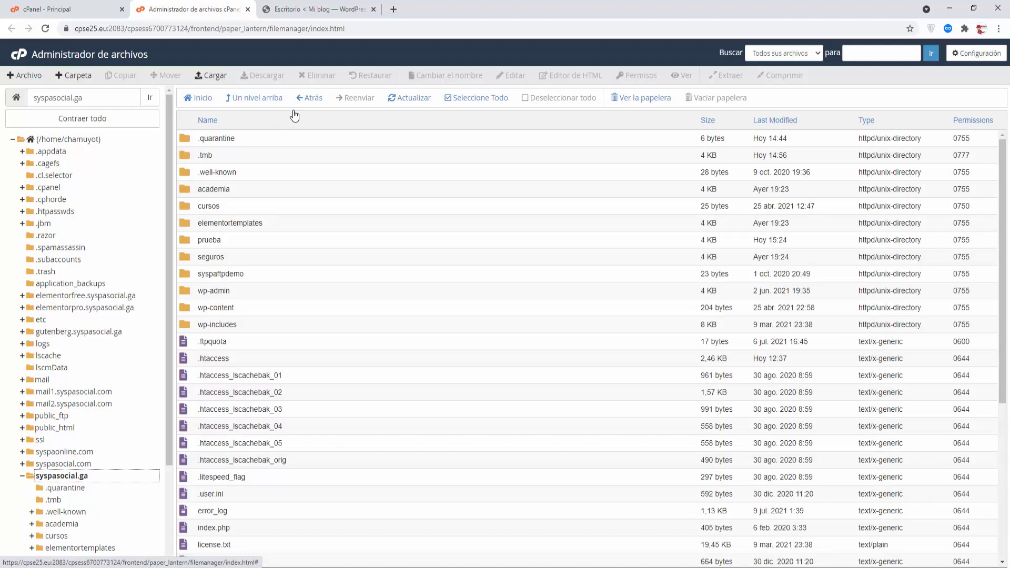
pyautogui.doubleClick(184, 239)
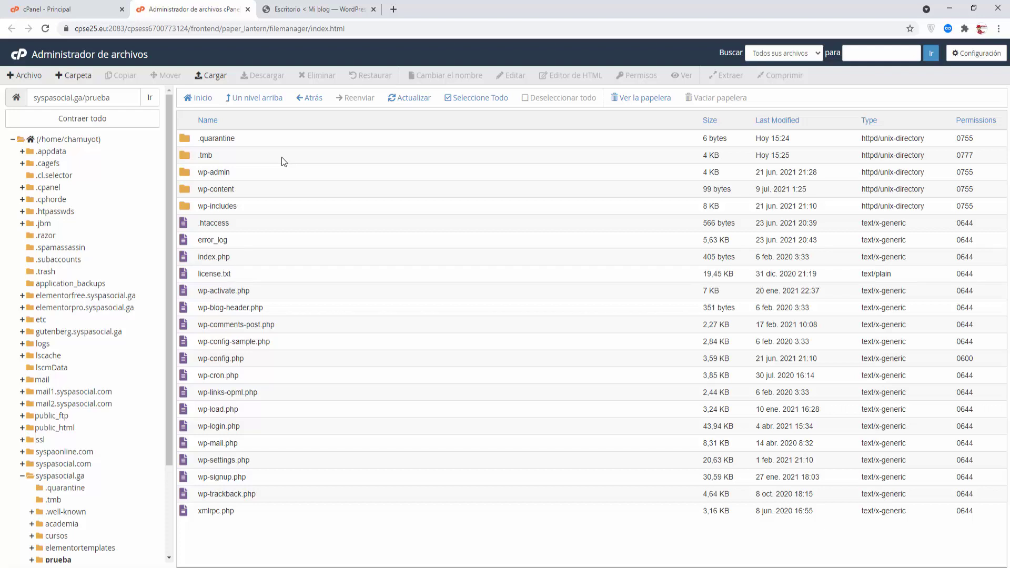
pyautogui.click(232, 222)
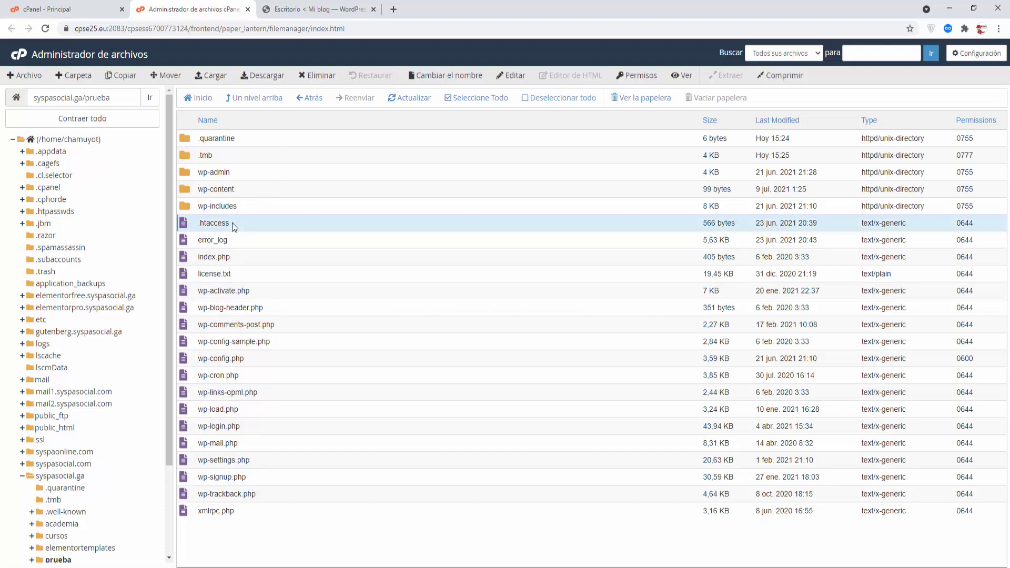
pyautogui.click(253, 364)
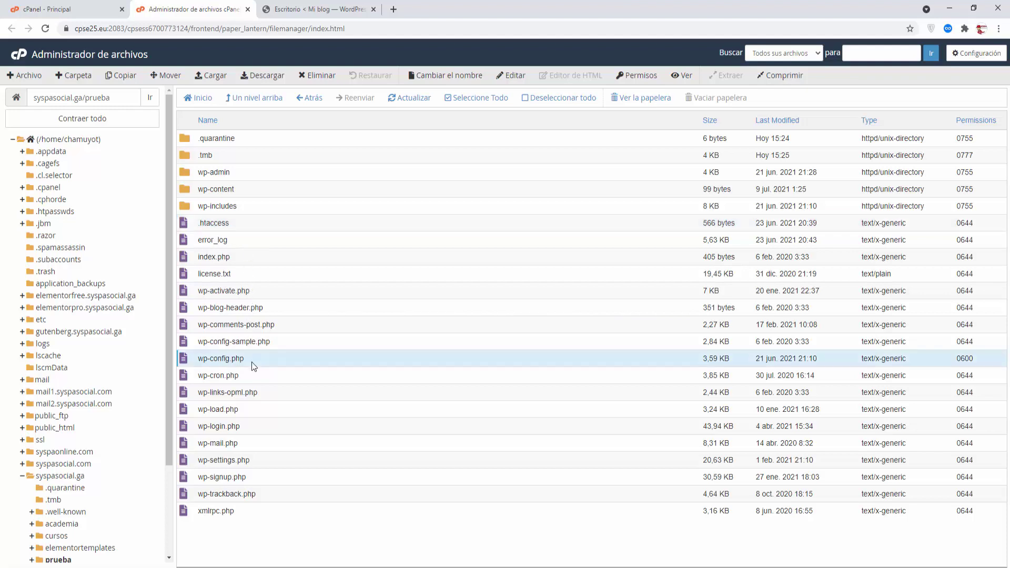
# Step: Open the 07 folder inside wp-content/uploads/2021 of the prueba site in the cPanel file manager
pyautogui.click(185, 193)
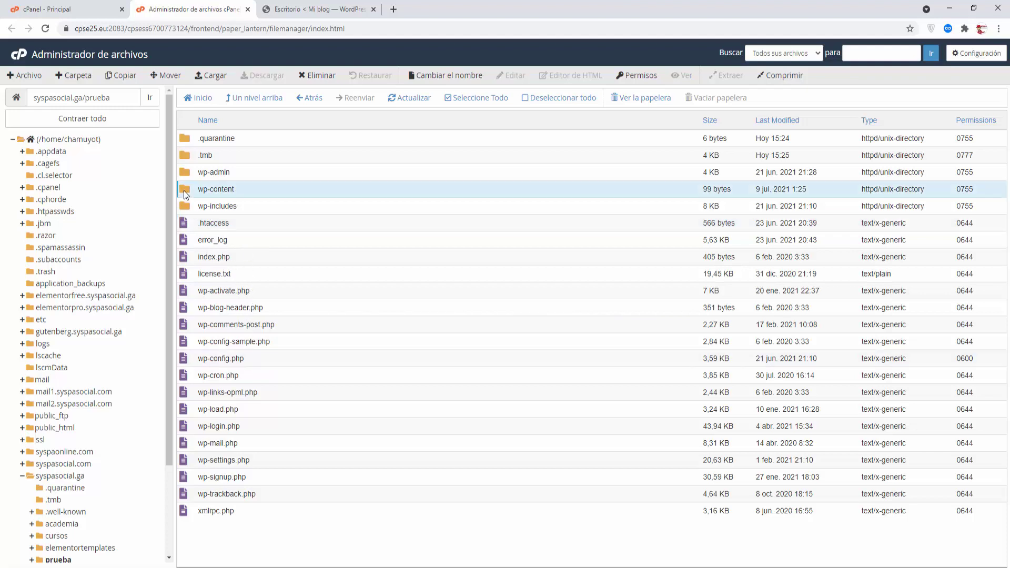
pyautogui.doubleClick(184, 191)
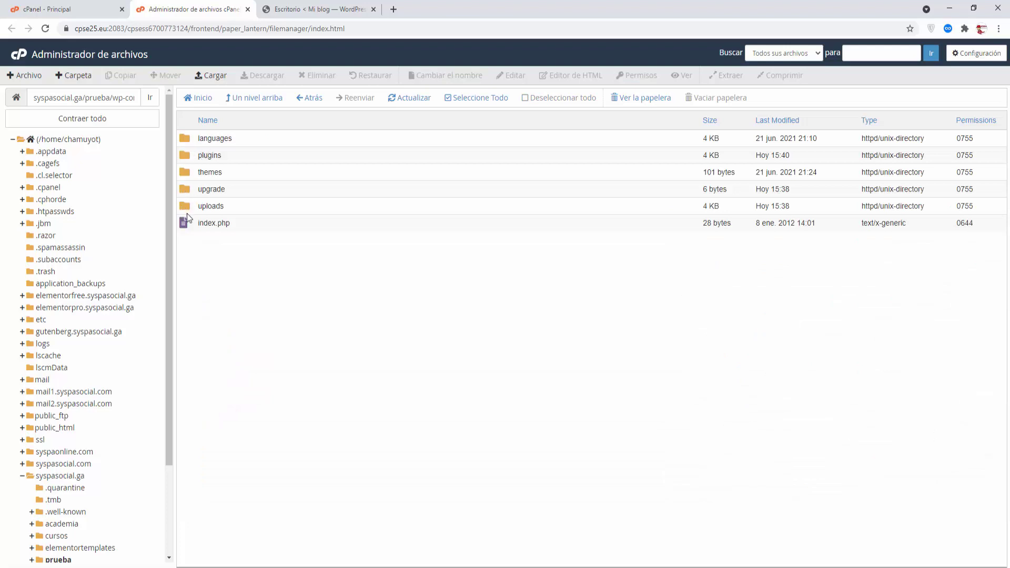
pyautogui.click(184, 207)
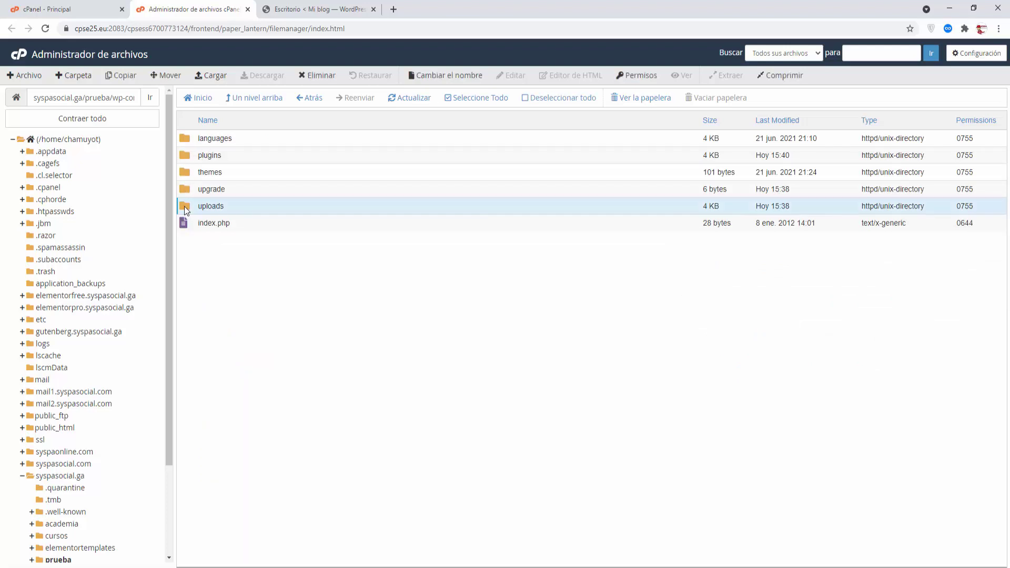
pyautogui.doubleClick(184, 206)
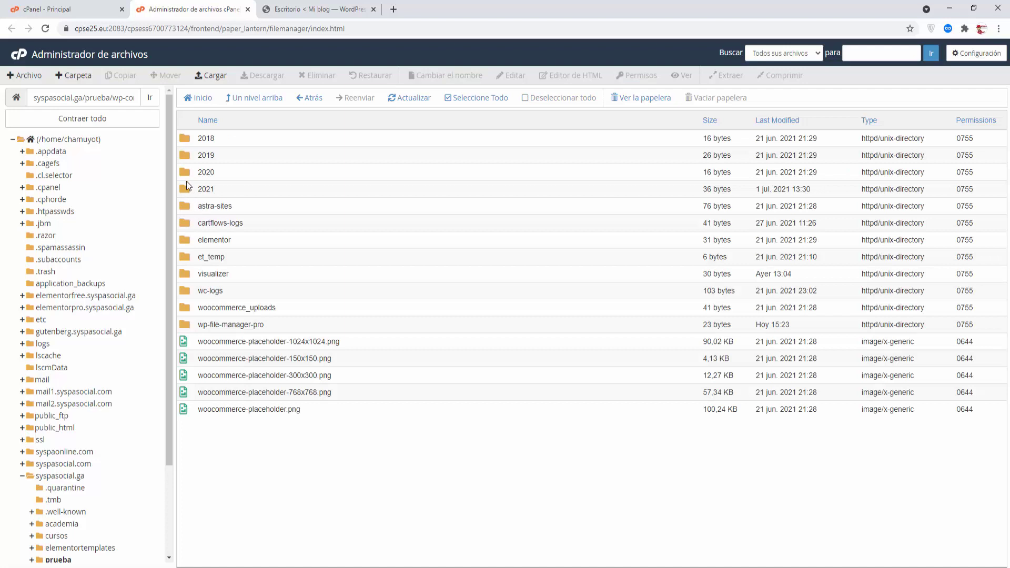
pyautogui.doubleClick(184, 188)
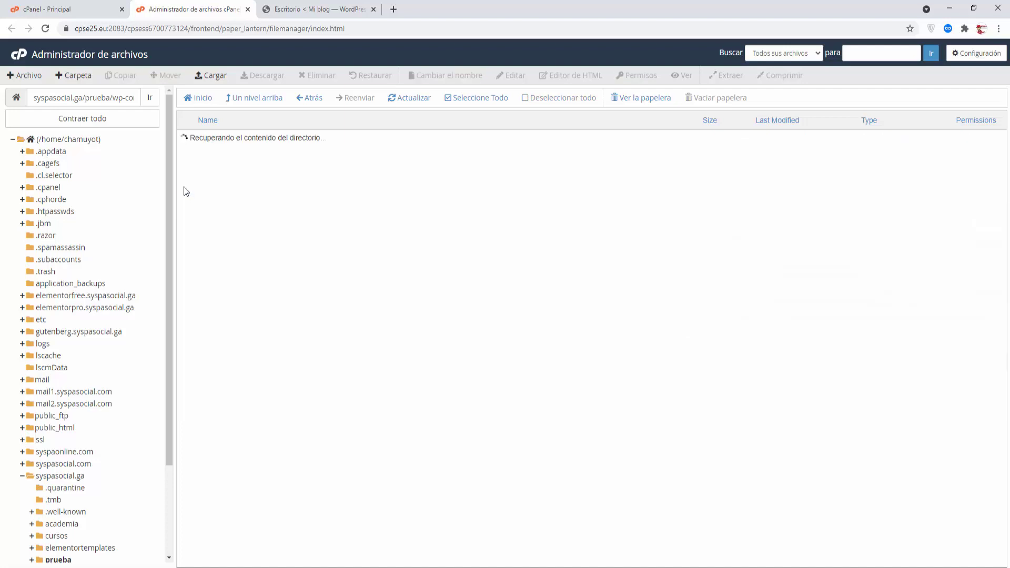
pyautogui.doubleClick(188, 172)
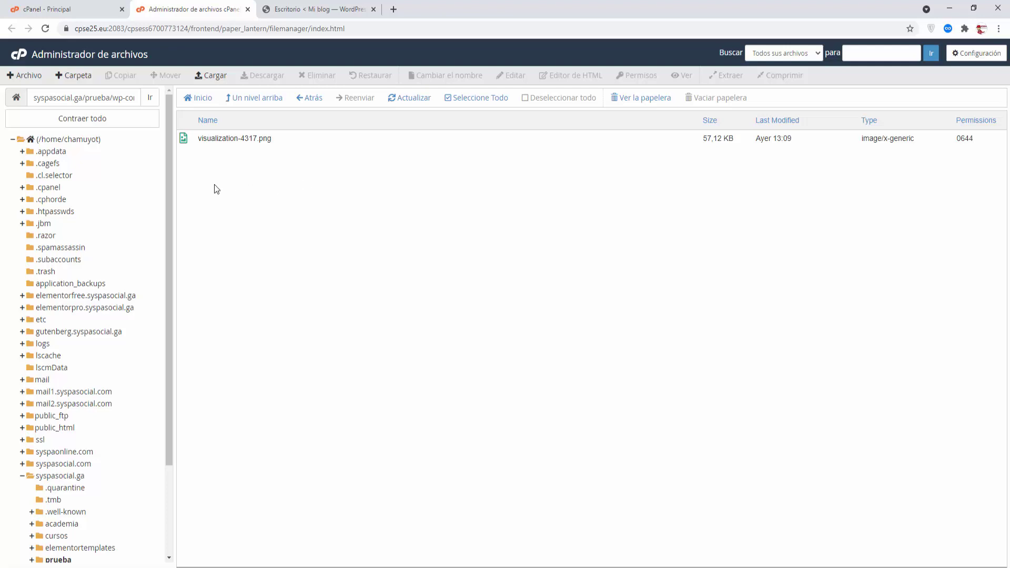
# Step: Return to the WordPress admin, search the new plugins for "file manager", and install and activate the File Manager plugin
pyautogui.click(310, 14)
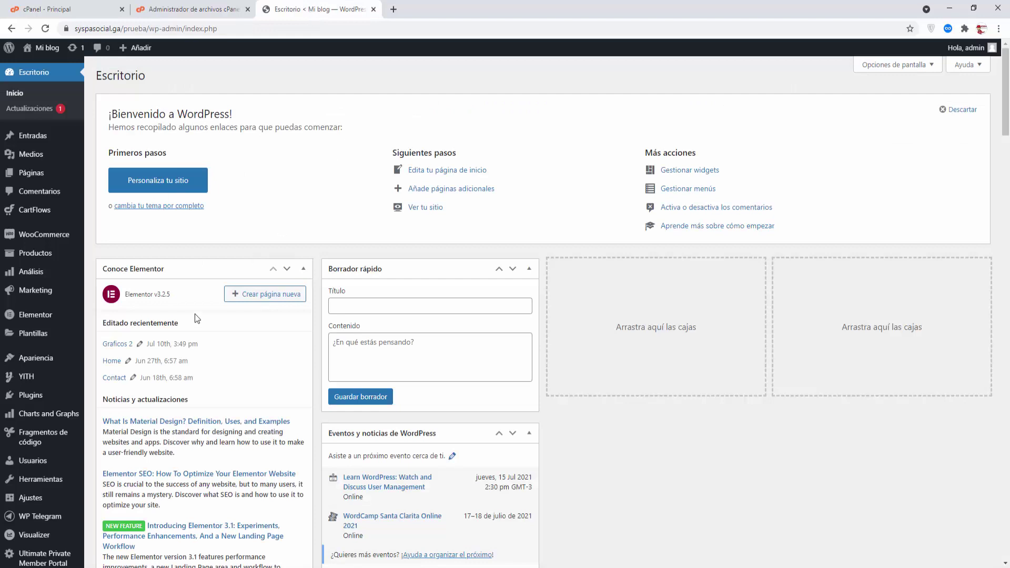
pyautogui.moveTo(28, 400)
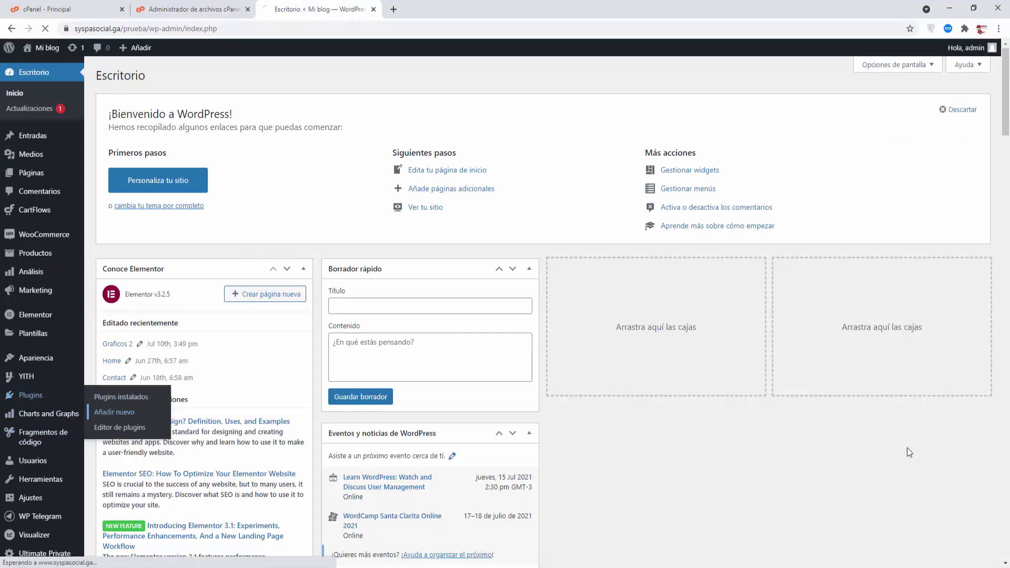
pyautogui.click(111, 412)
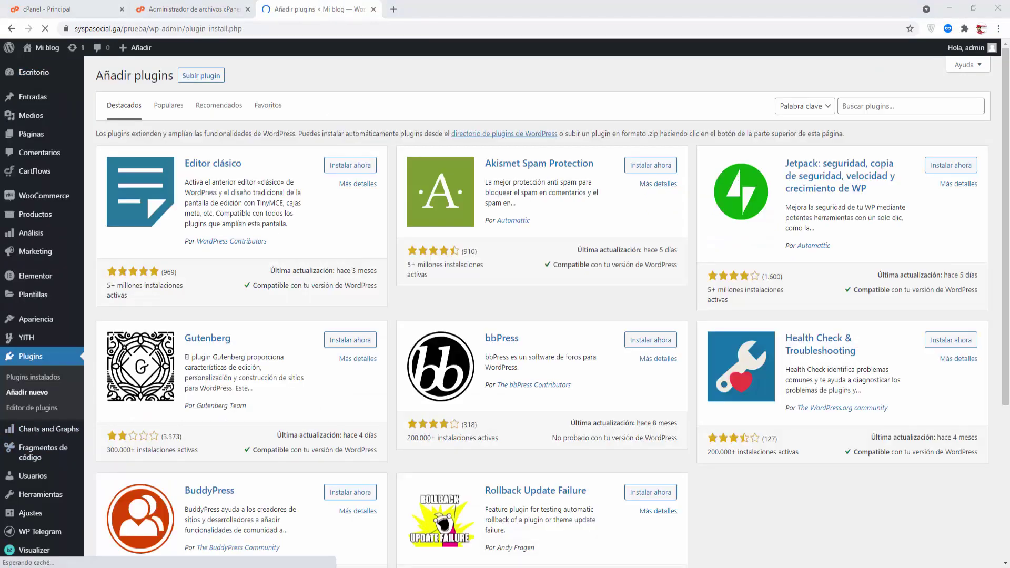
pyautogui.click(891, 105)
pyautogui.write('file manager')
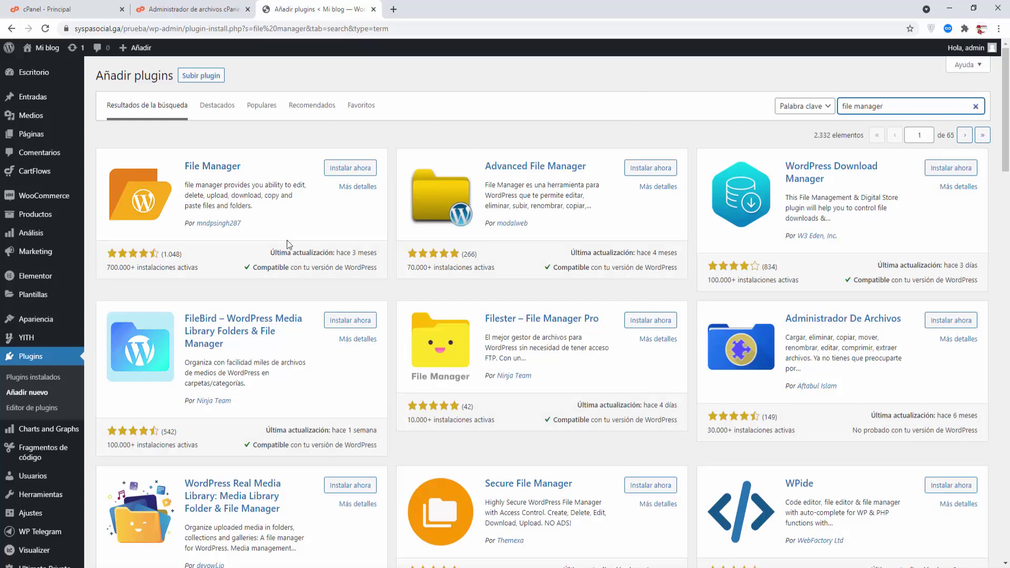
pyautogui.click(344, 168)
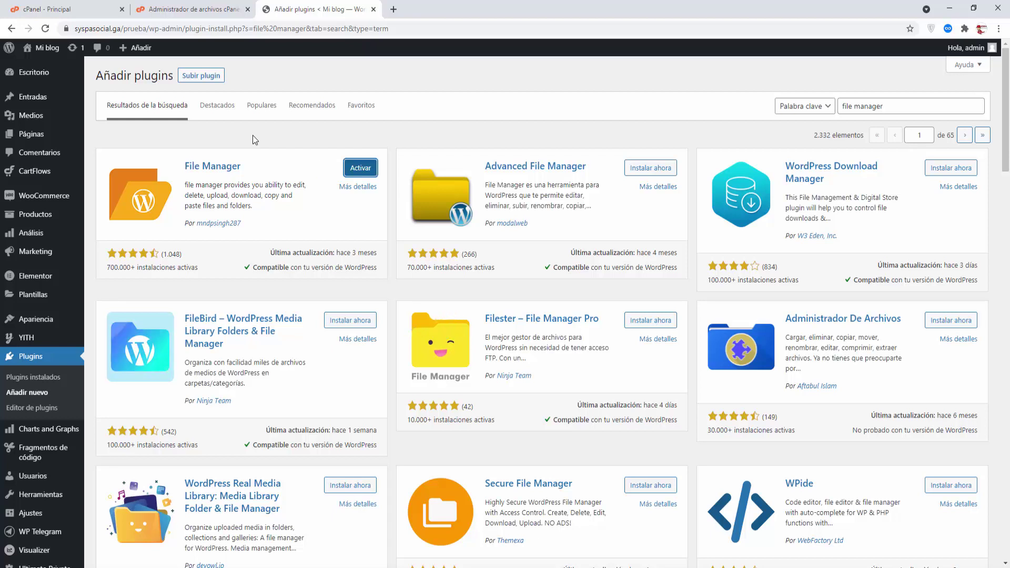
pyautogui.click(361, 168)
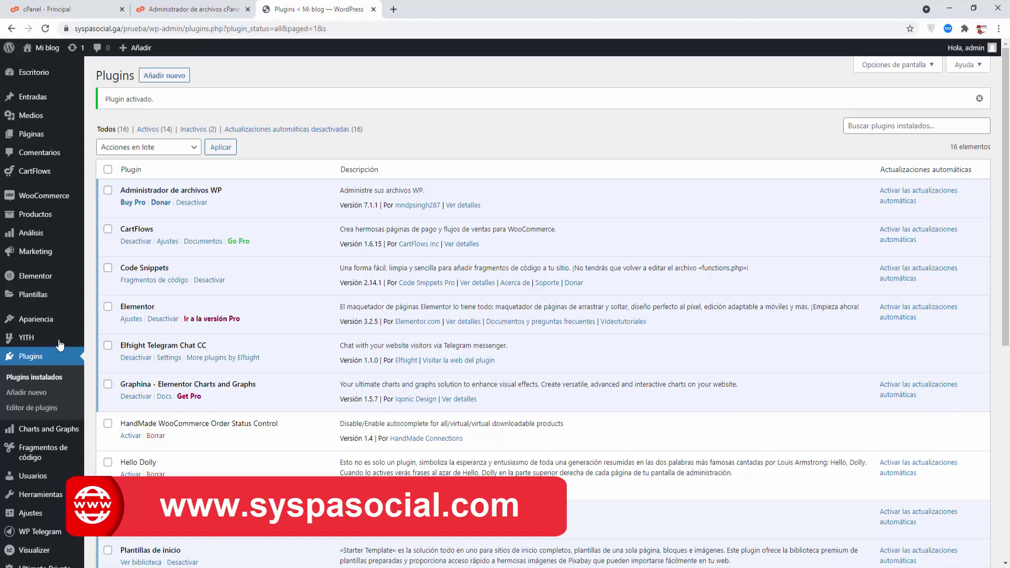
# Step: Open the Administrador de archivos WP page of the newly activated plugin
pyautogui.scroll(-3, 56, 344)
pyautogui.scroll(-2, 55, 344)
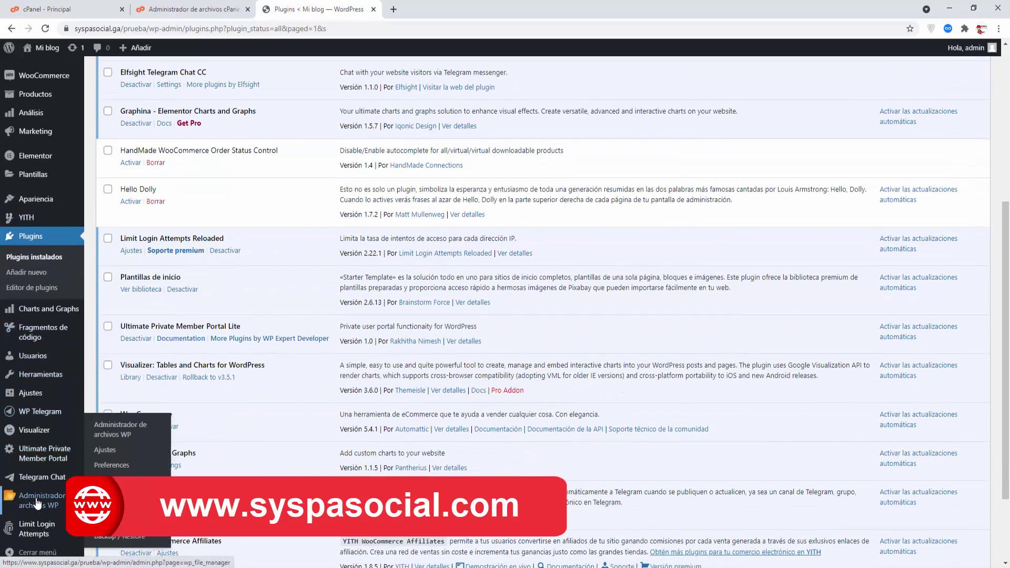
pyautogui.moveTo(50, 507)
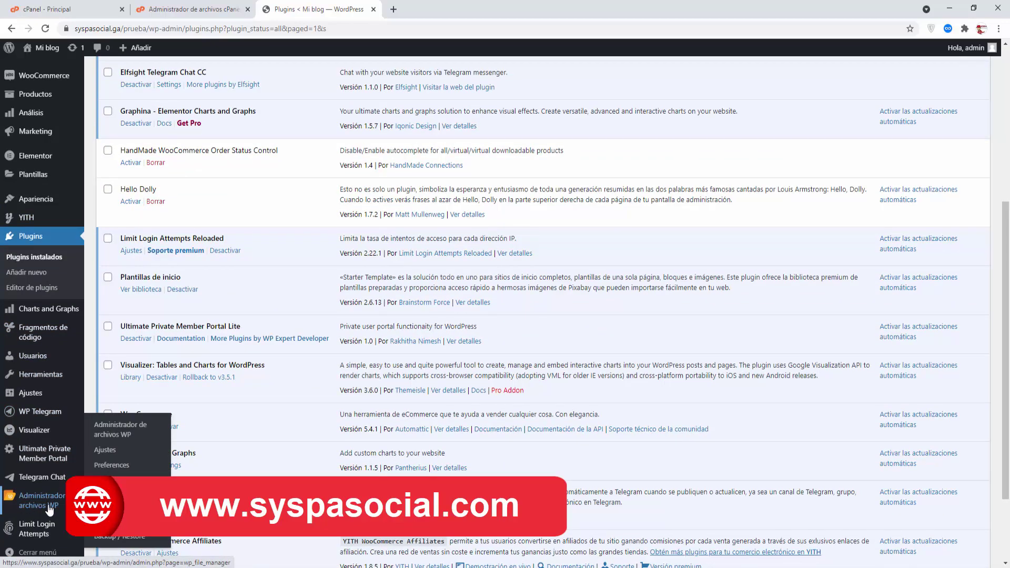
pyautogui.click(117, 437)
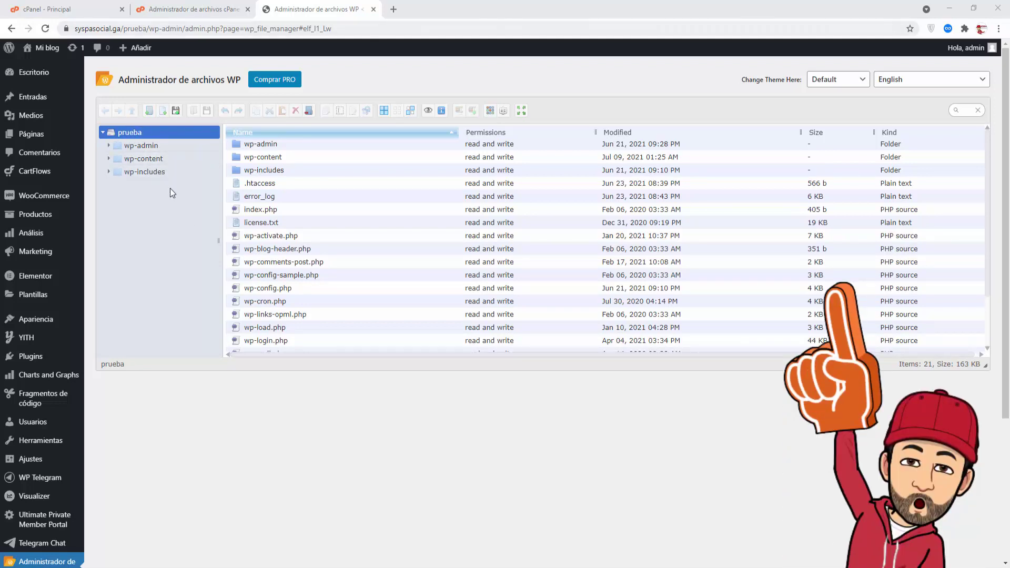
# Step: Open wp-content/uploads/2021/07 in the WordPress file manager and compare its contents with the same folder in cPanel
pyautogui.click(238, 157)
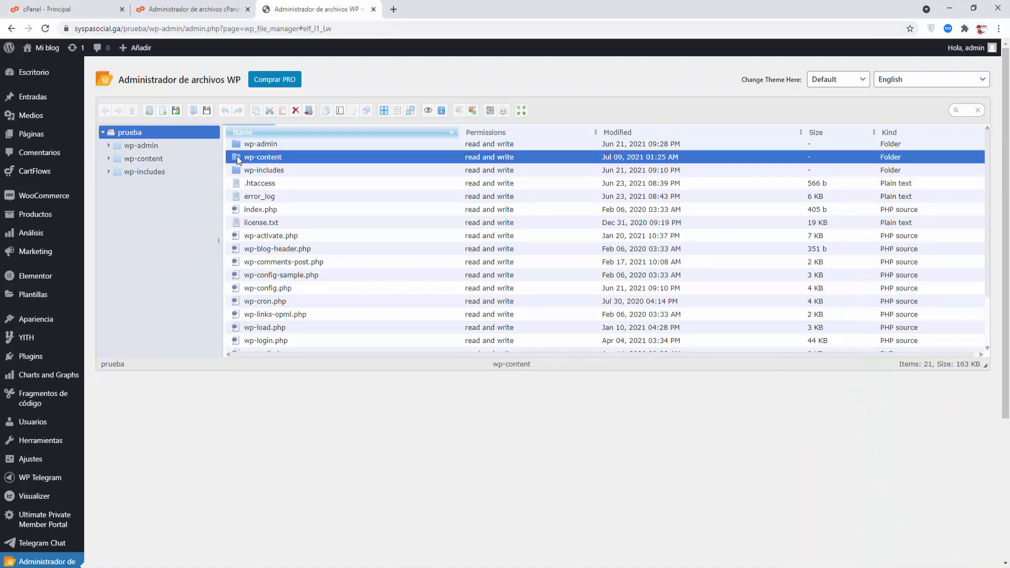
pyautogui.doubleClick(237, 157)
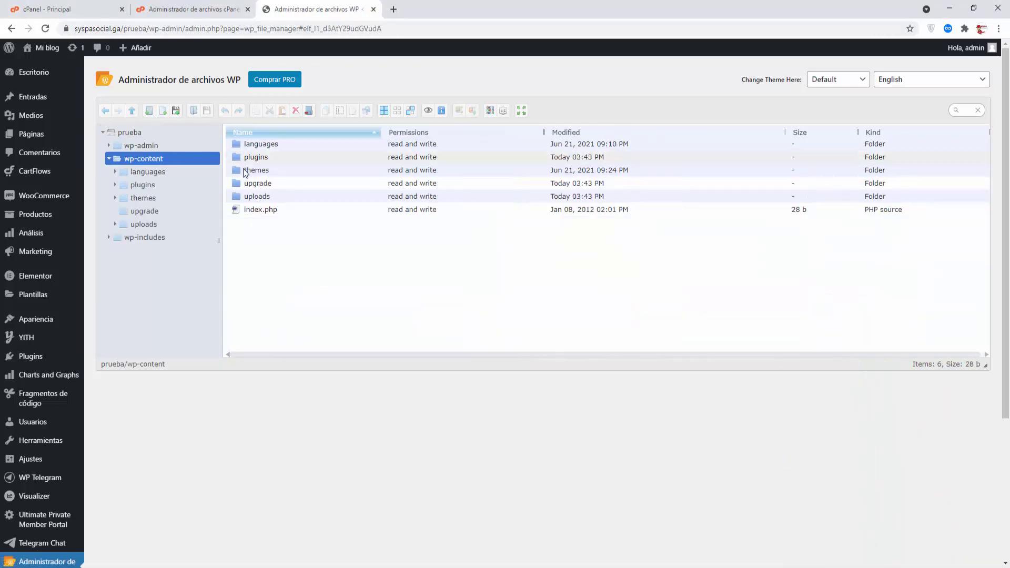
pyautogui.click(237, 197)
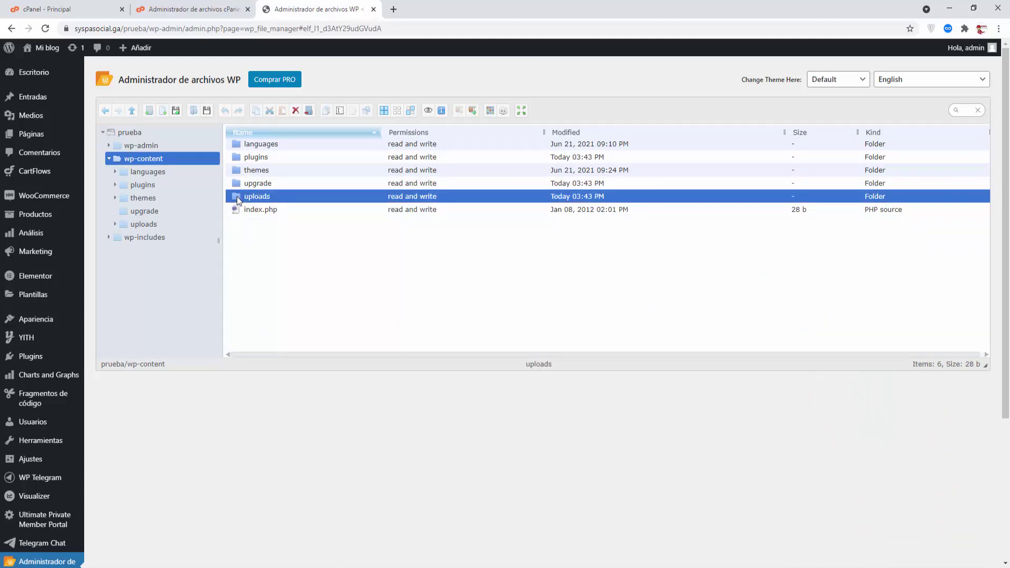
pyautogui.doubleClick(236, 196)
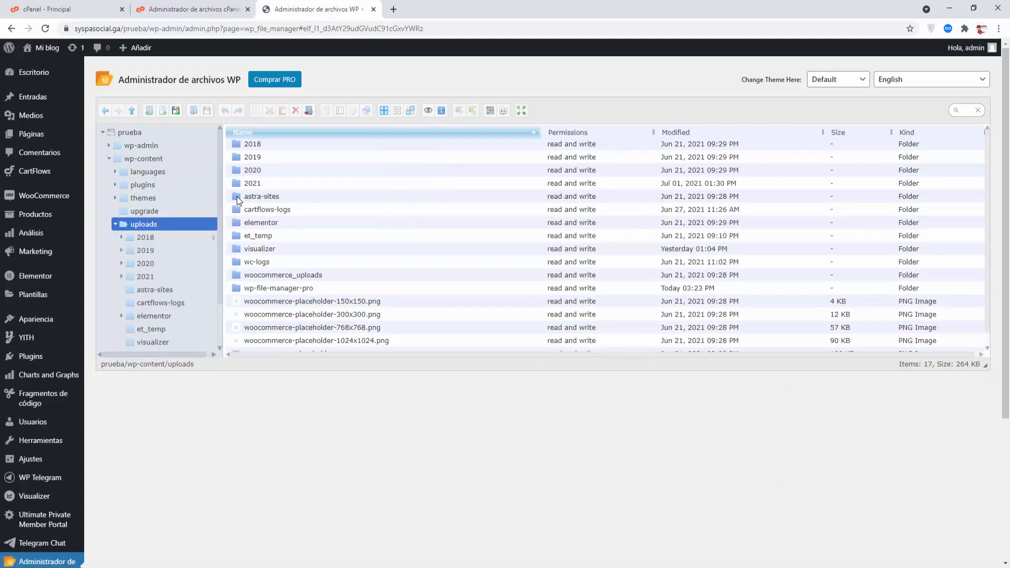
pyautogui.click(237, 185)
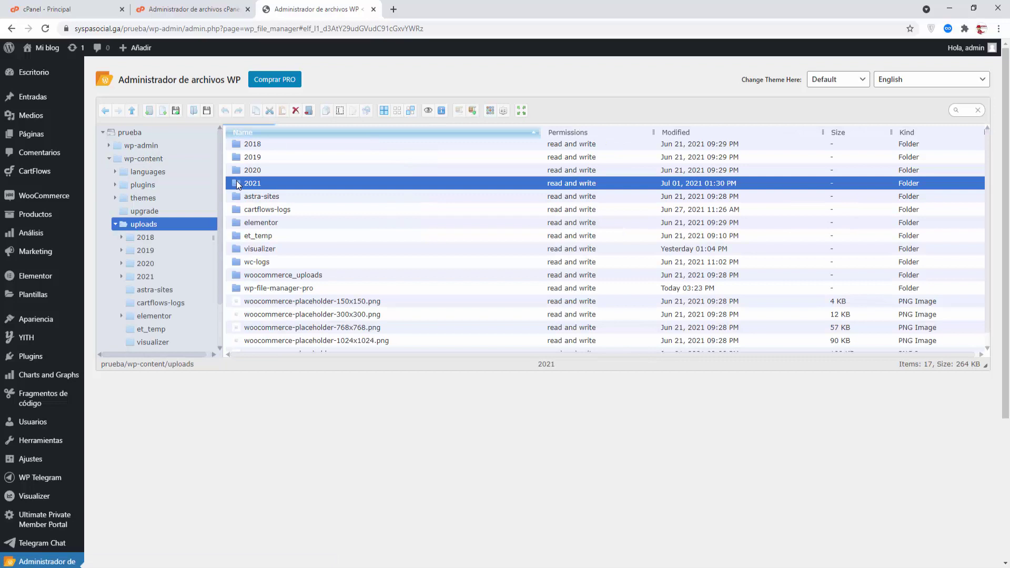
pyautogui.doubleClick(237, 183)
pyautogui.click(236, 170)
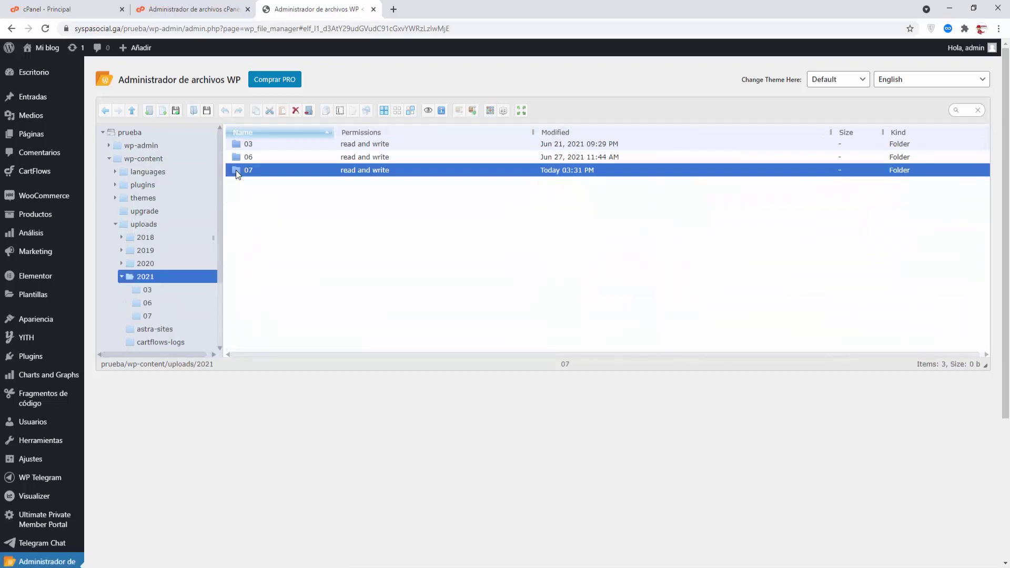
pyautogui.doubleClick(236, 169)
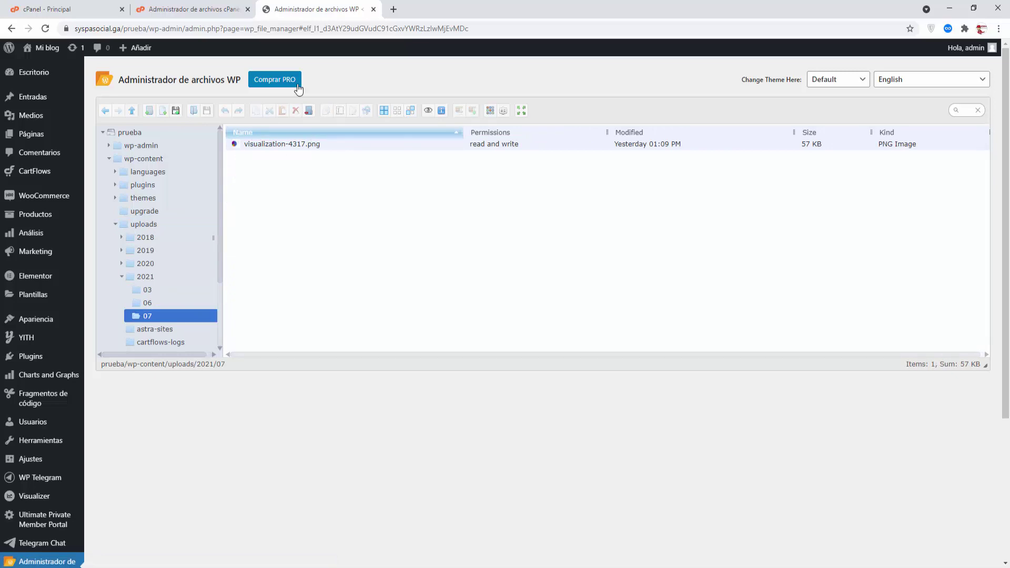
pyautogui.click(208, 14)
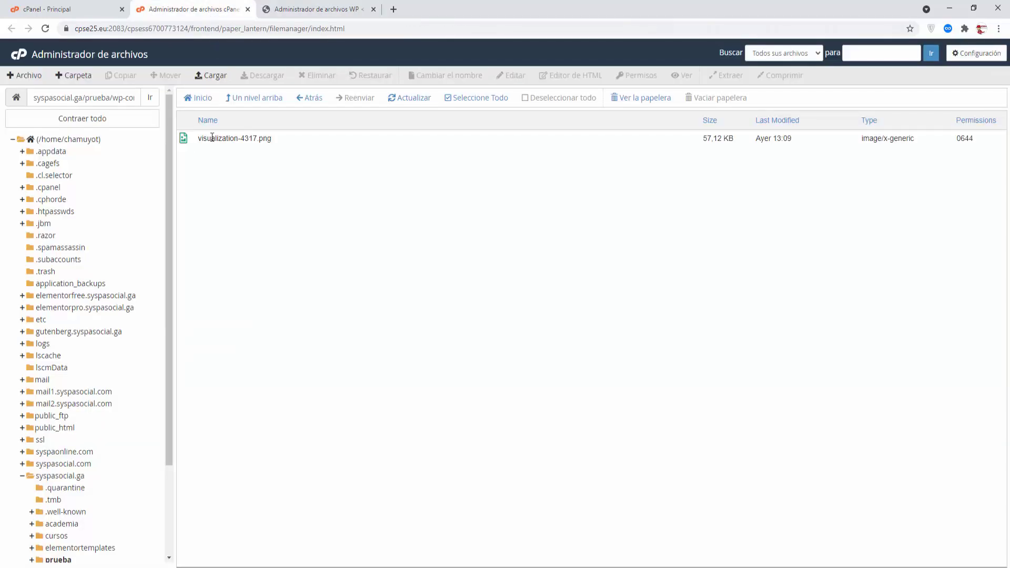
pyautogui.click(300, 11)
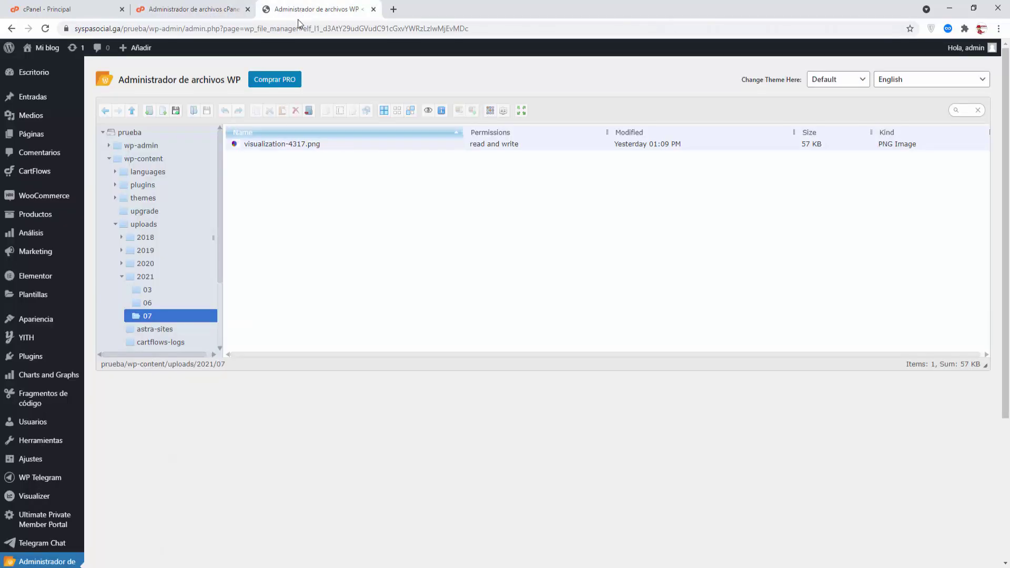
# Step: Create a new folder named "Carpeta Nueva" inside uploads/2021/07 in the WordPress file manager
pyautogui.rightClick(334, 188)
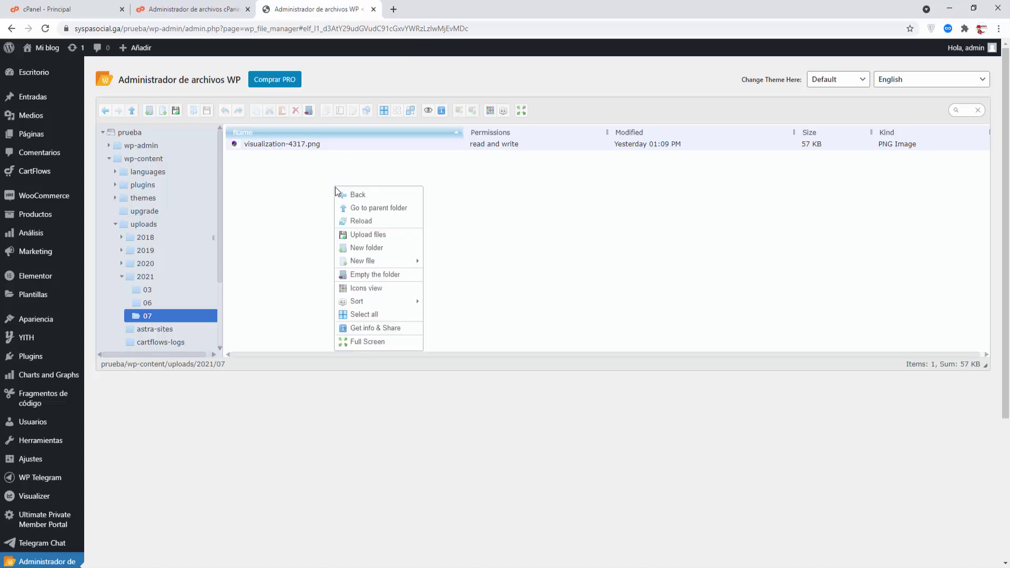
pyautogui.click(365, 245)
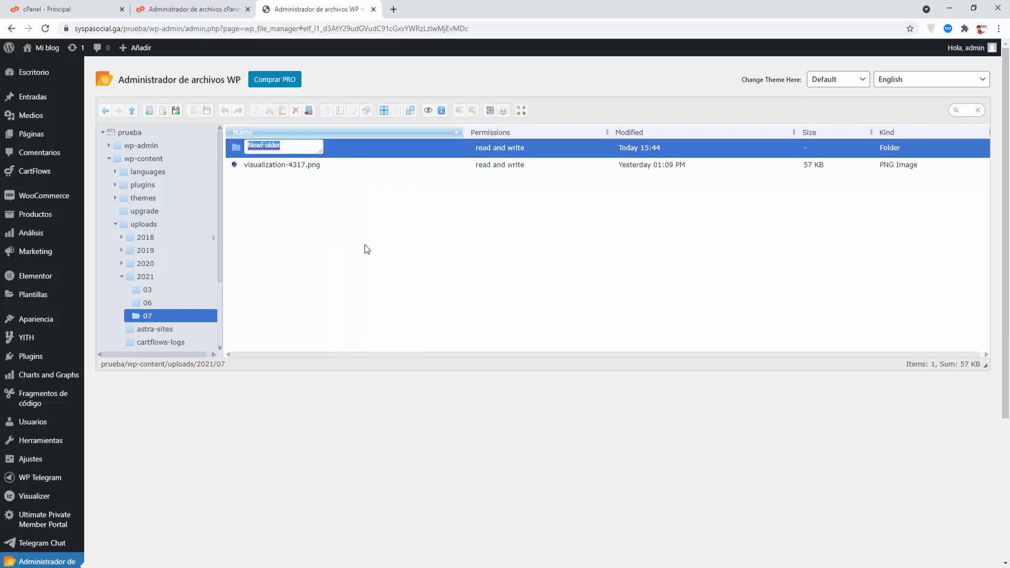
pyautogui.write('Carpeta')
pyautogui.write('Nueva')
pyautogui.click(372, 245)
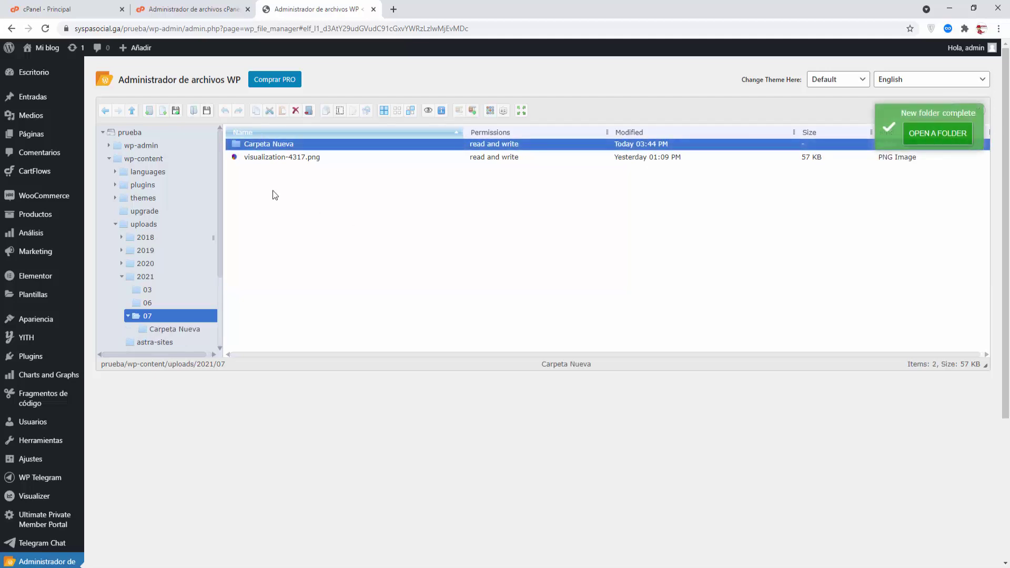
# Step: Switch to the cPanel file manager and refresh the 07 folder's listing to check for the new folder
pyautogui.click(204, 16)
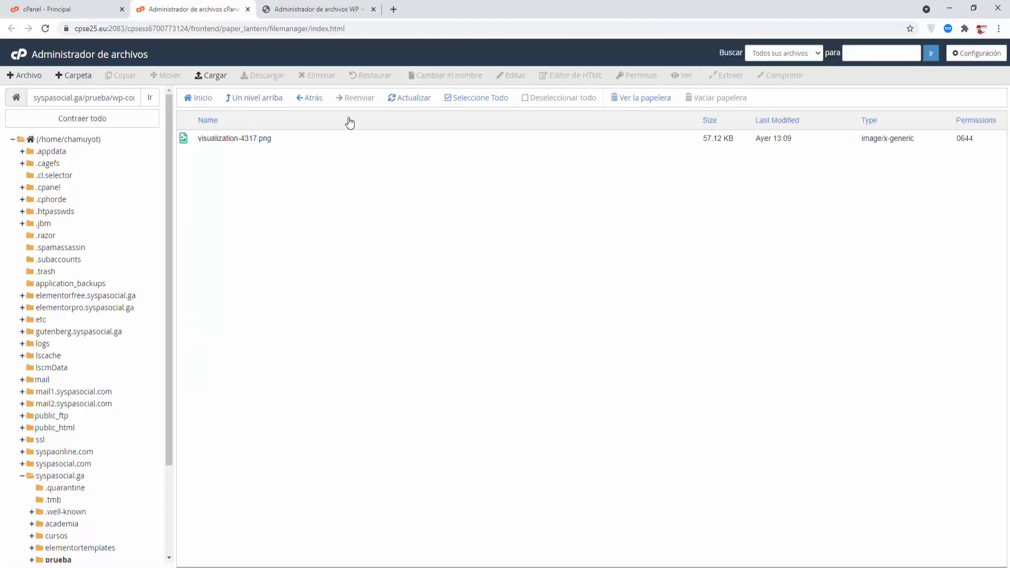
pyautogui.click(400, 99)
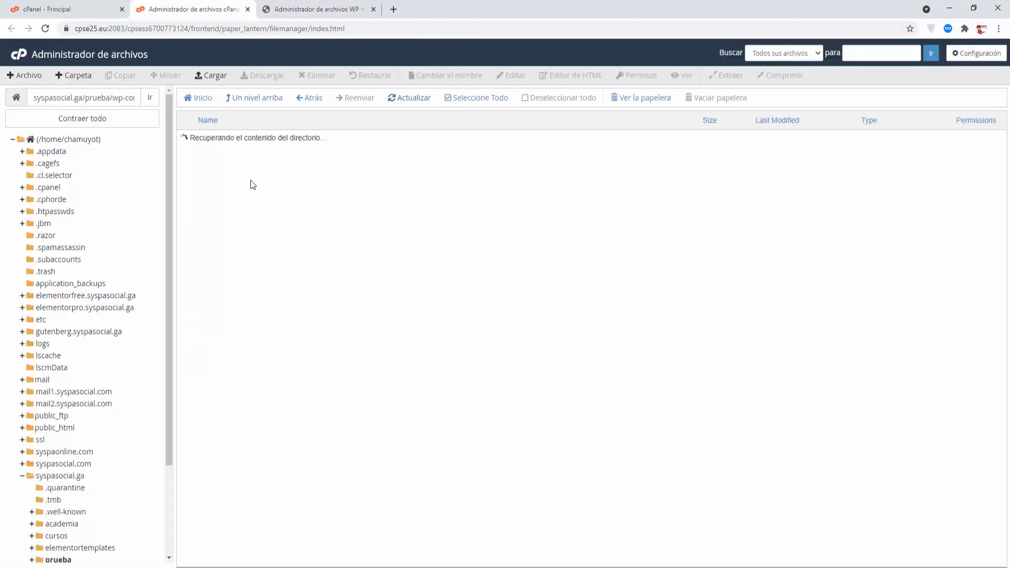
# Step: Return to the WordPress file manager and delete the "Carpeta Nueva" folder from uploads/2021/07
pyautogui.click(292, 11)
pyautogui.rightClick(269, 149)
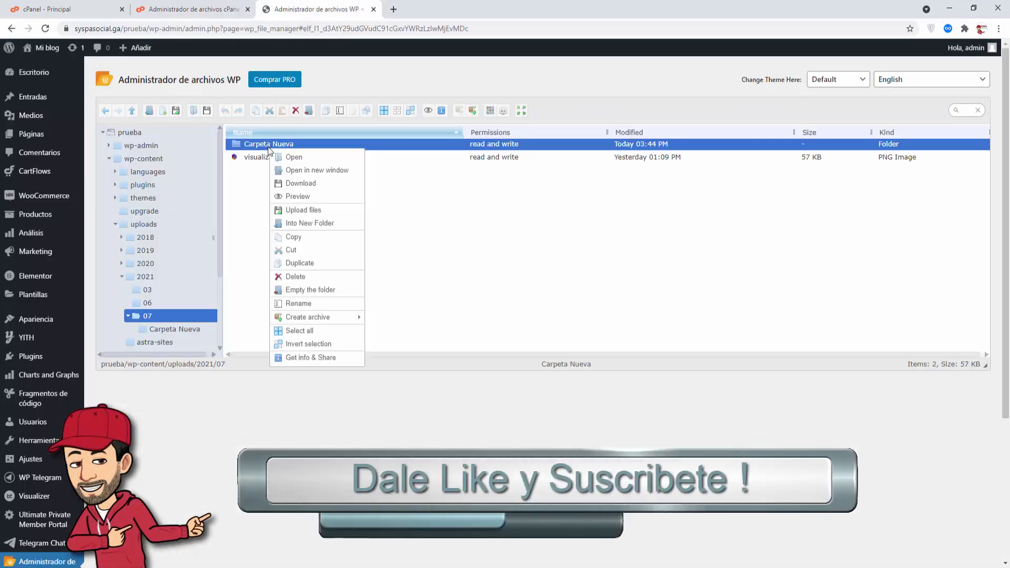
pyautogui.click(294, 276)
pyautogui.click(547, 256)
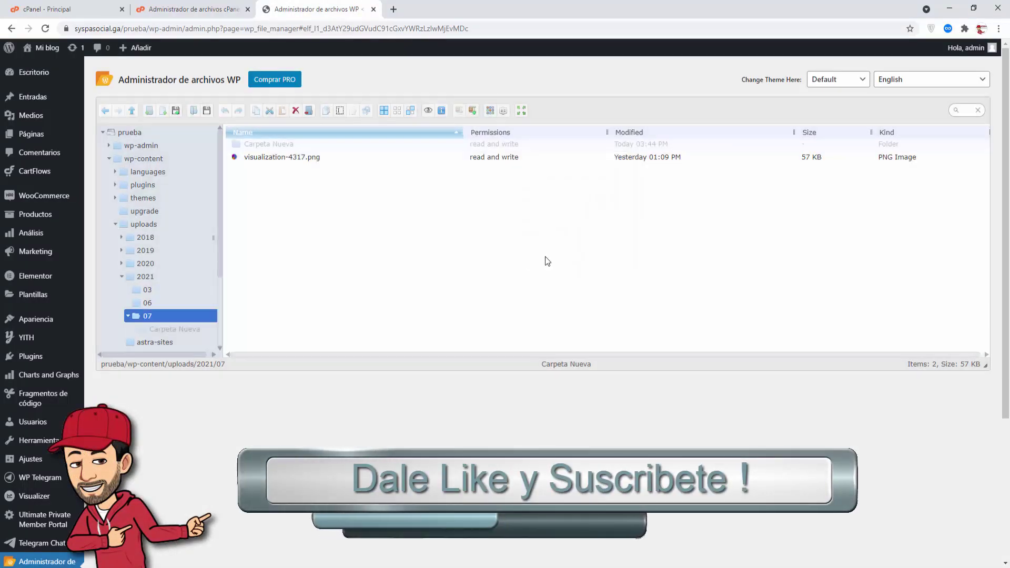
# Step: Create a plain text file named Fila1.txt in the uploads/2021/07 folder
pyautogui.rightClick(296, 212)
pyautogui.moveTo(333, 282)
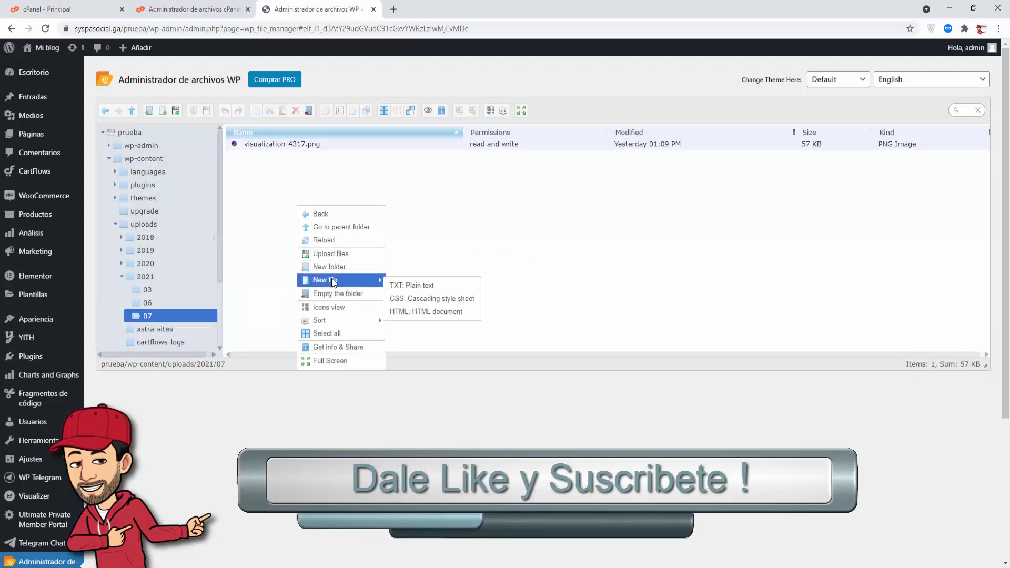
pyautogui.click(405, 286)
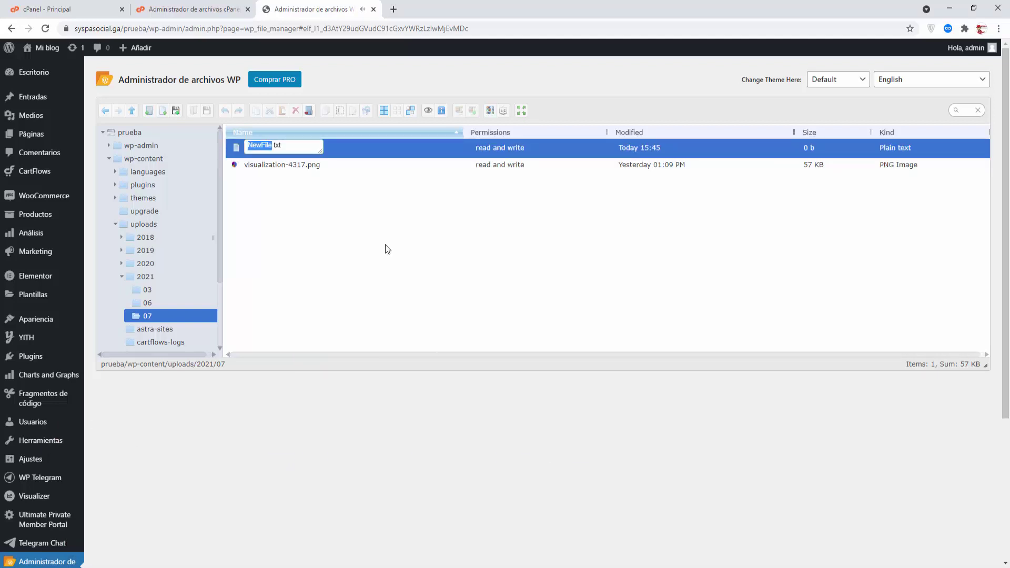
pyautogui.write('Fila1')
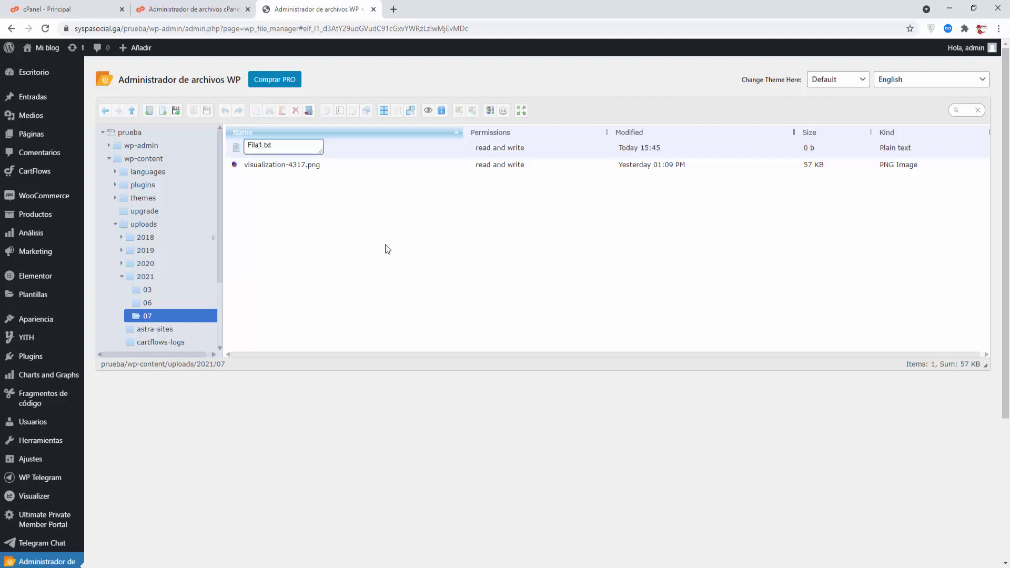
pyautogui.press('Return')
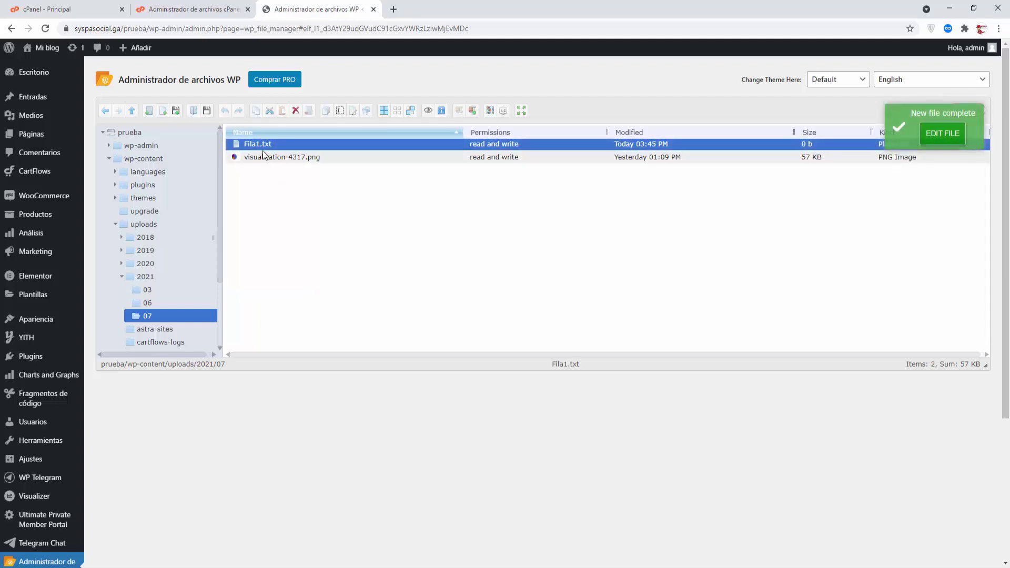
# Step: Set the file manager's language to Español
pyautogui.rightClick(258, 144)
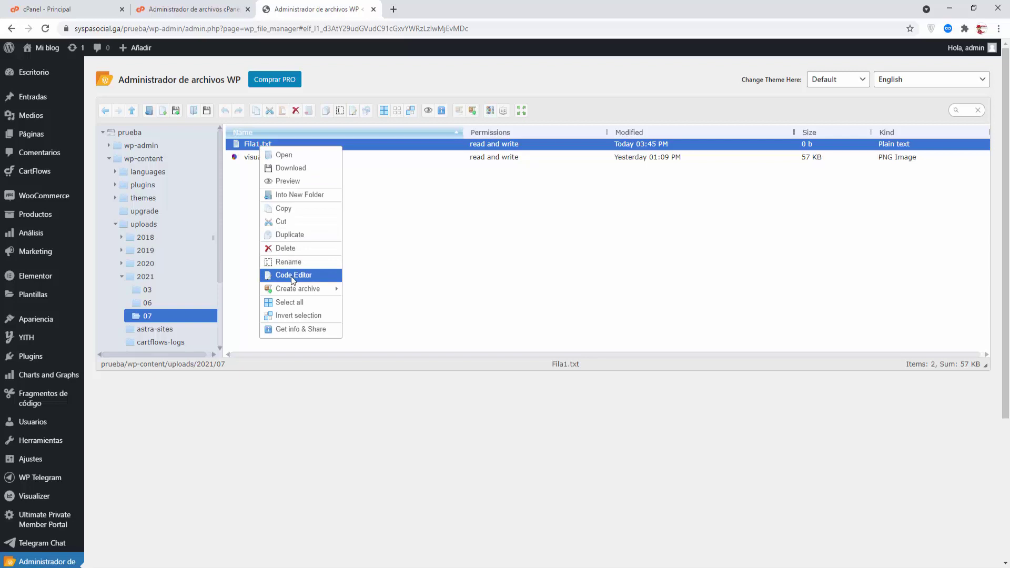
pyautogui.click(242, 196)
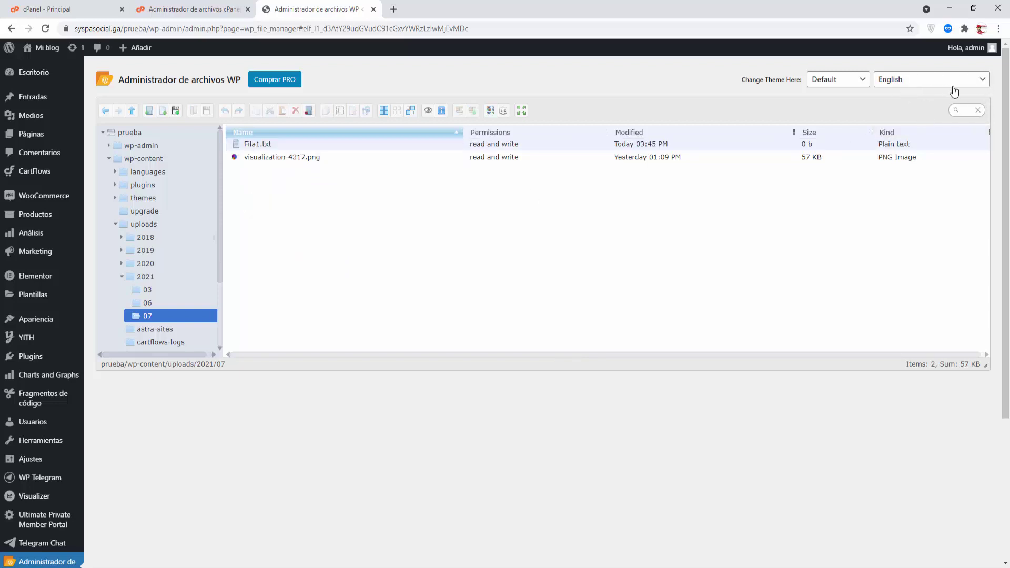
pyautogui.click(984, 83)
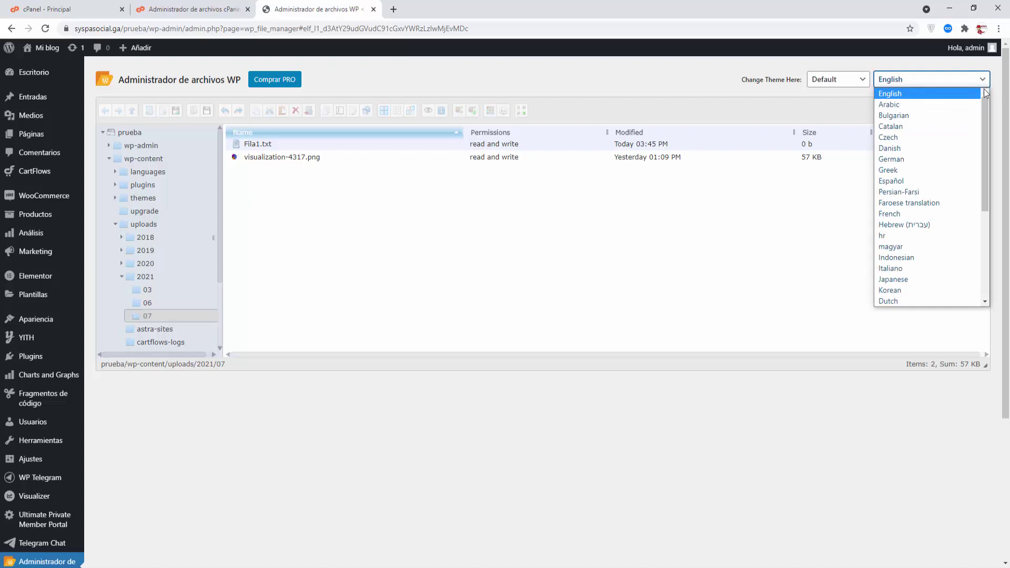
pyautogui.click(895, 180)
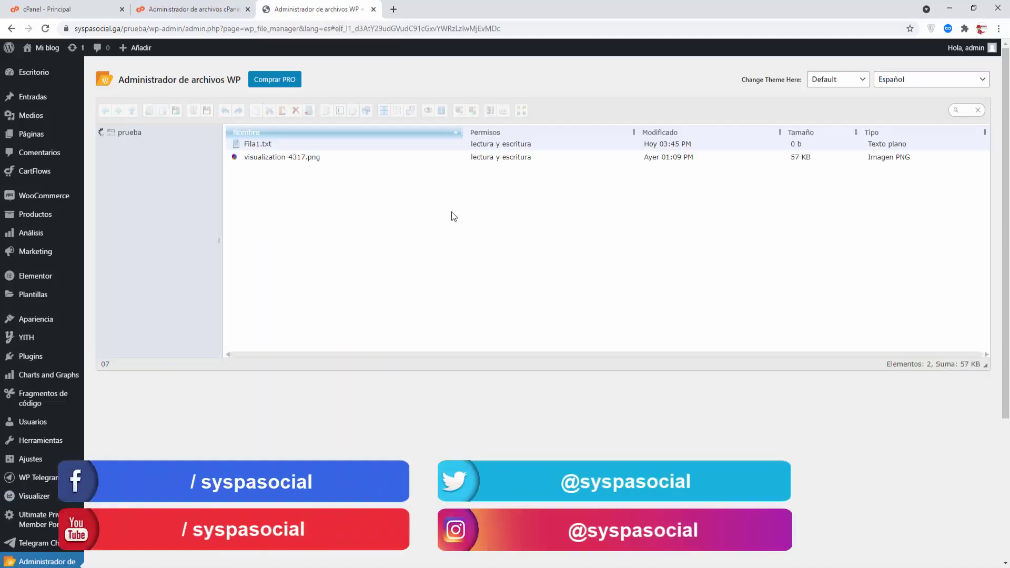
# Step: Write "Hola1" in Fila1.txt with the code editor, then save and close the file
pyautogui.rightClick(257, 149)
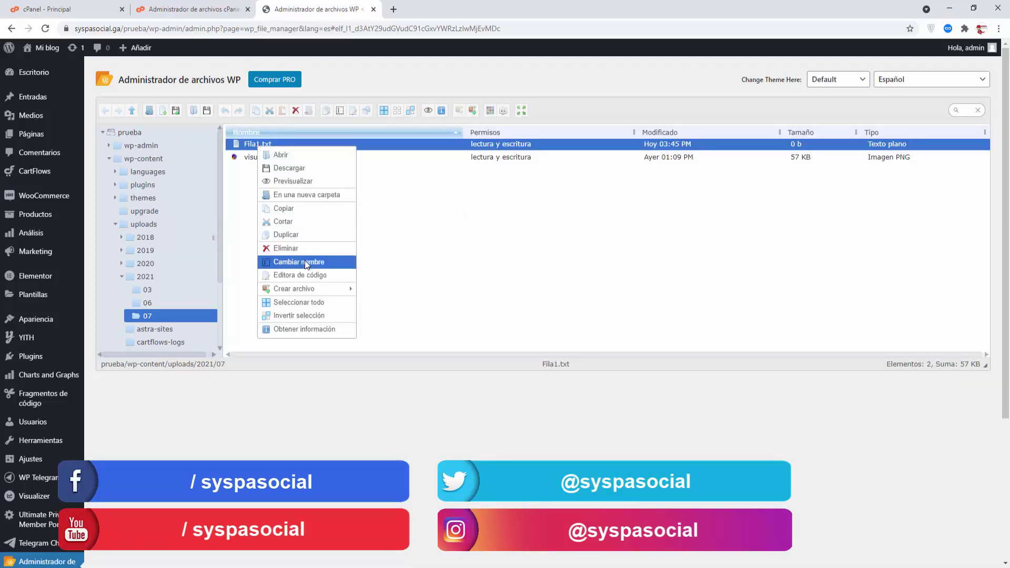
pyautogui.moveTo(301, 287)
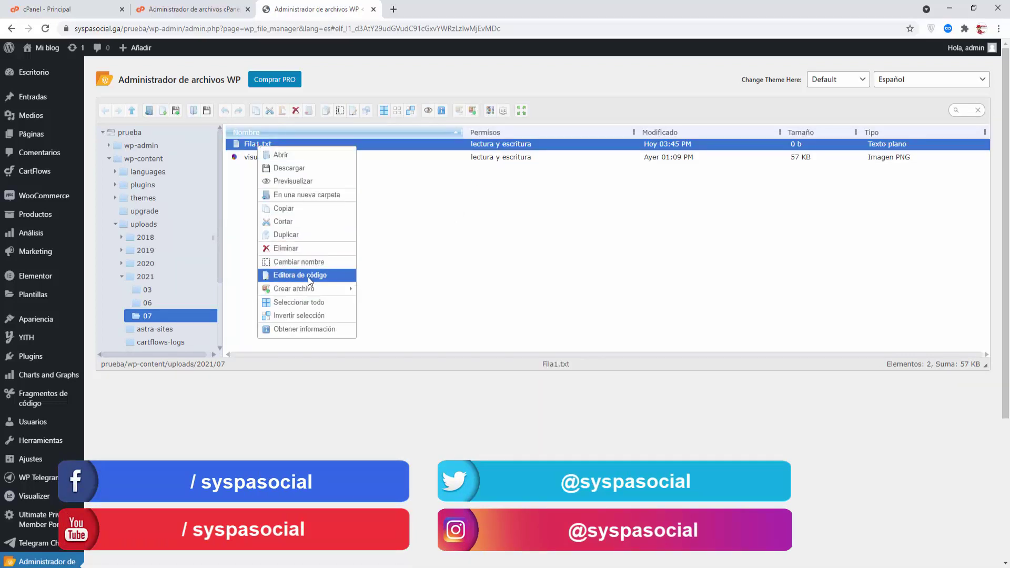
pyautogui.click(309, 278)
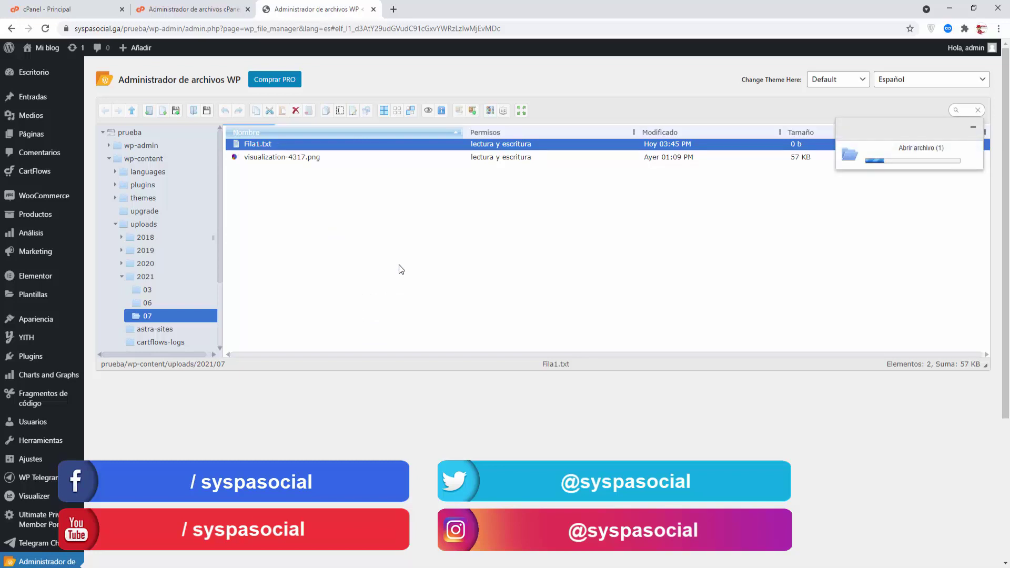
pyautogui.click(432, 130)
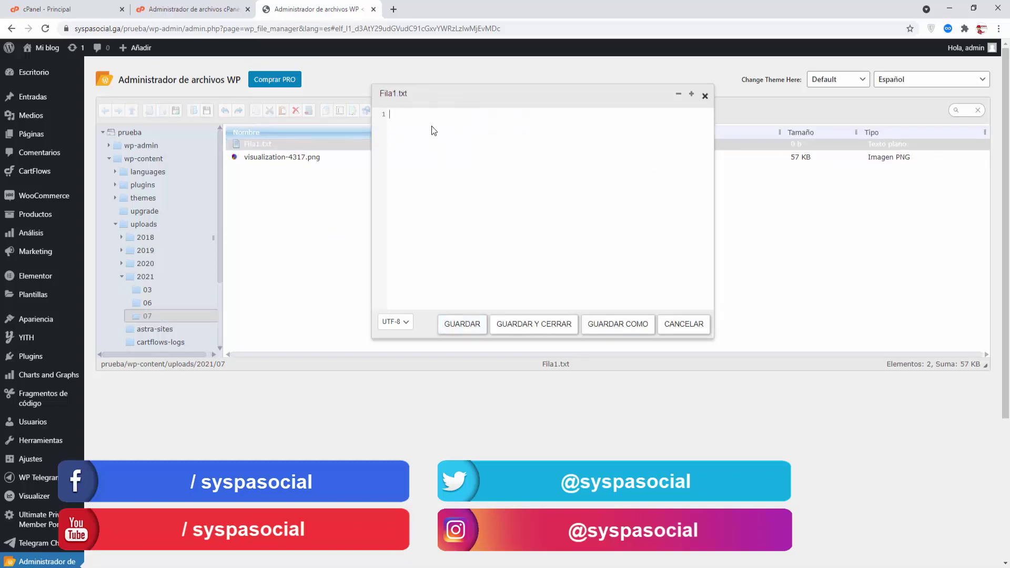
pyautogui.write('Hola1')
pyautogui.click(534, 324)
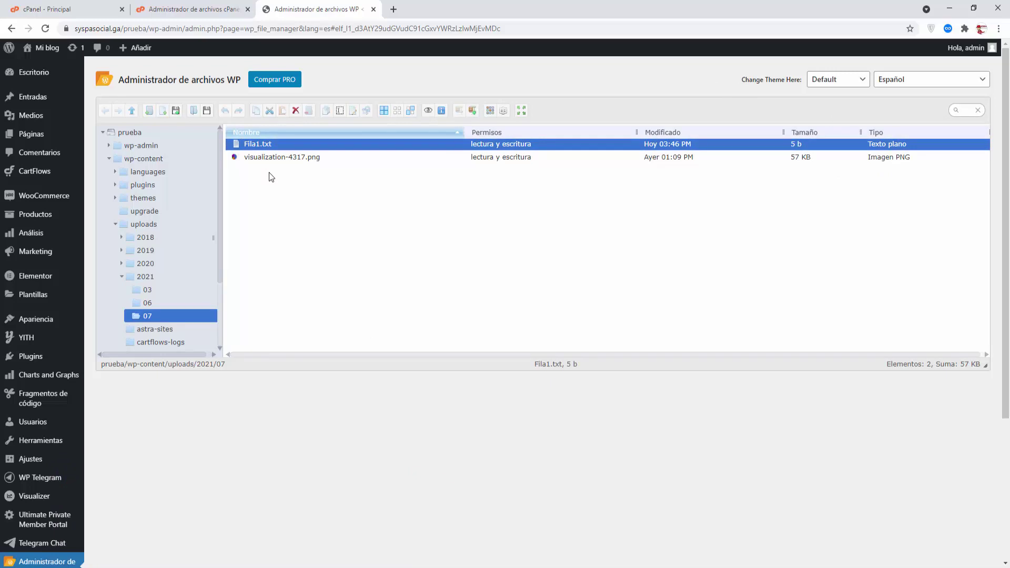
# Step: Duplicate Fila1.txt in the 07 folder and rename the copy as Fila2.txt
pyautogui.rightClick(262, 142)
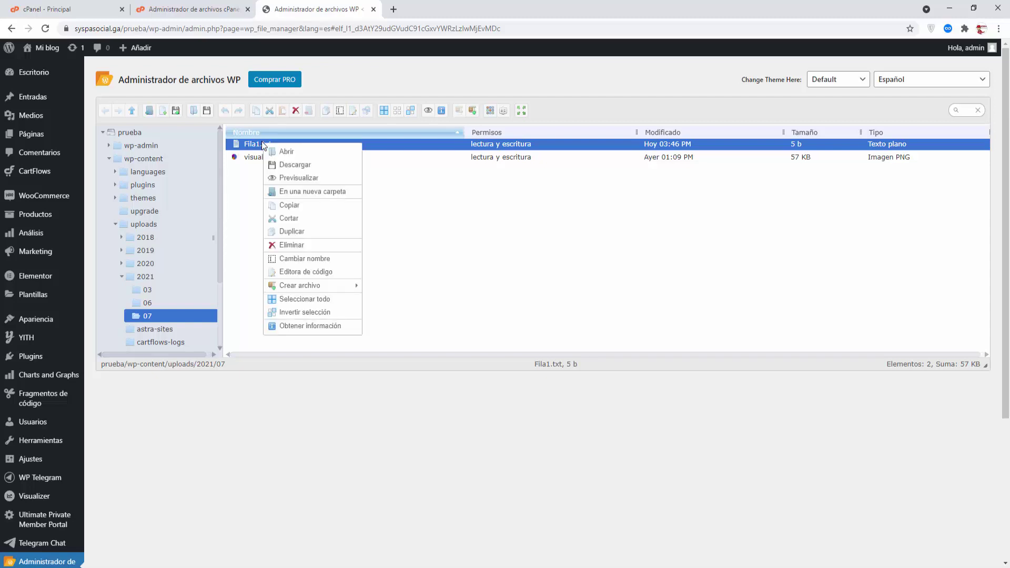
pyautogui.click(289, 230)
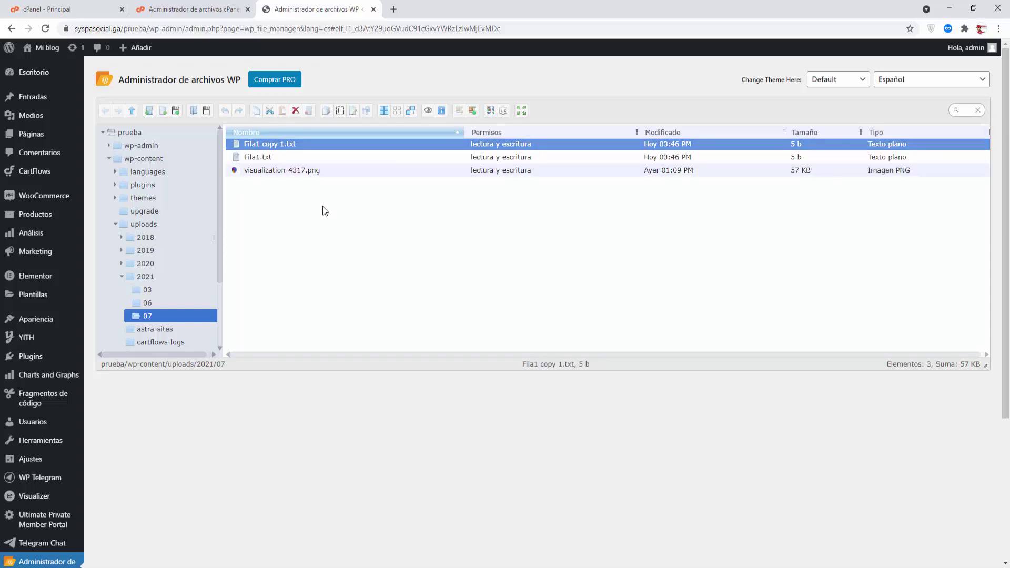
pyautogui.rightClick(265, 150)
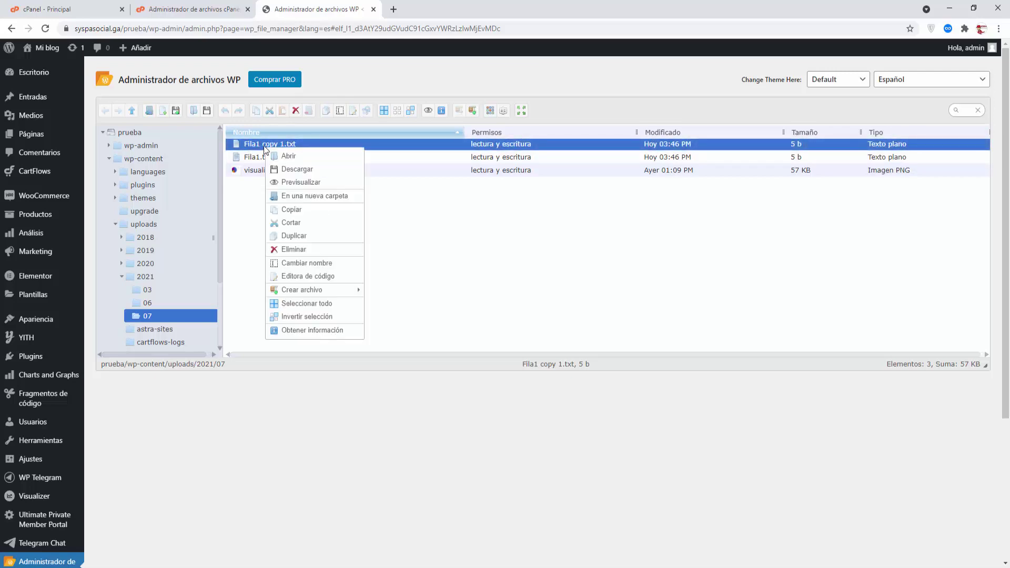
pyautogui.click(303, 264)
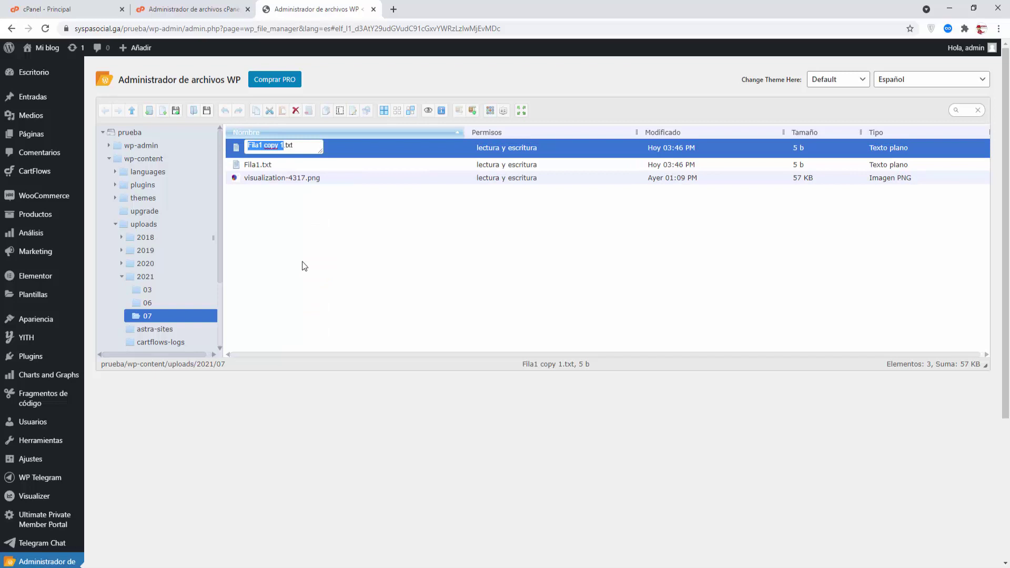
pyautogui.press('Home')
pyautogui.press('Delete')
pyautogui.press('Delete')
pyautogui.press('Delete')
pyautogui.press('Delete')
pyautogui.press('Delete')
pyautogui.press('Delete')
pyautogui.press('Delete')
pyautogui.press('Delete')
pyautogui.write('2')
pyautogui.press('Return')
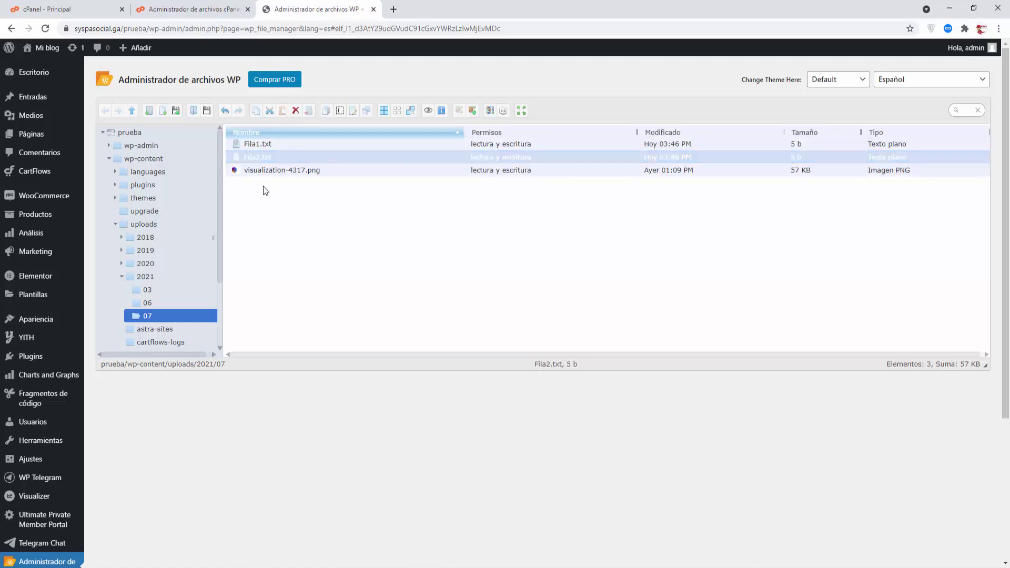
# Step: Change the text of Fila2.txt to "Hola2" in the code editor, then save and close it
pyautogui.click(258, 158)
pyautogui.rightClick(258, 158)
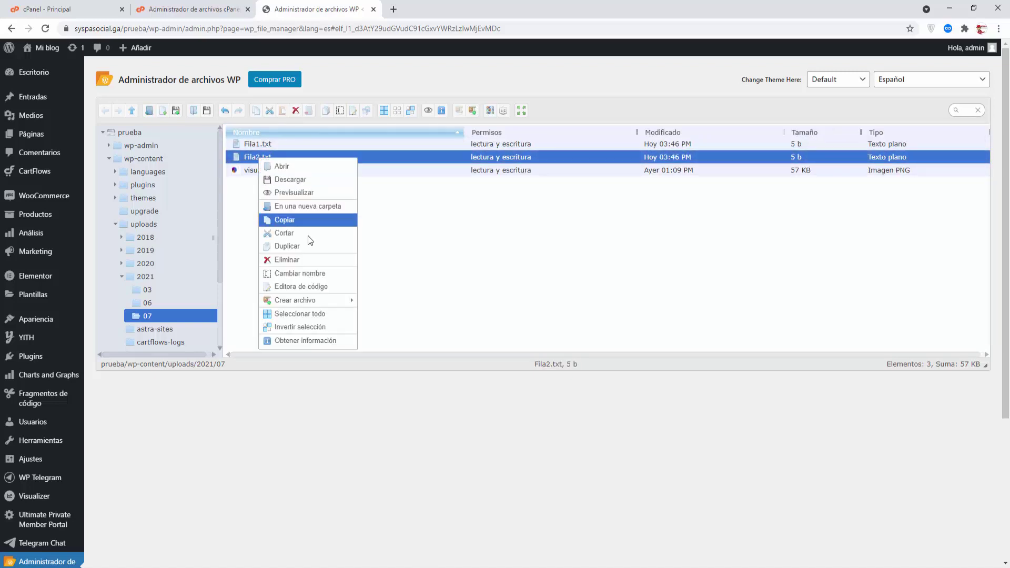
pyautogui.click(311, 286)
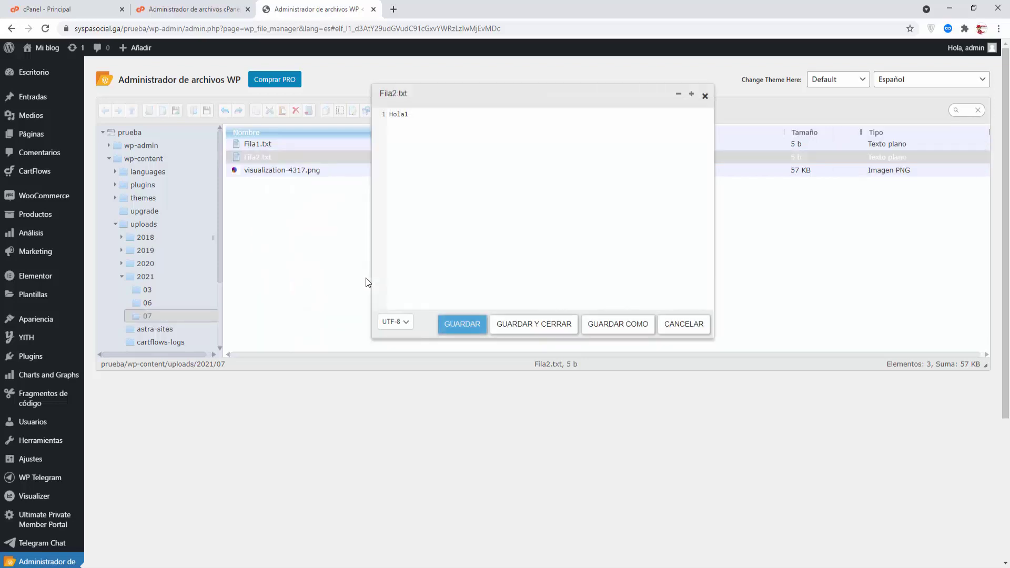
pyautogui.click(425, 116)
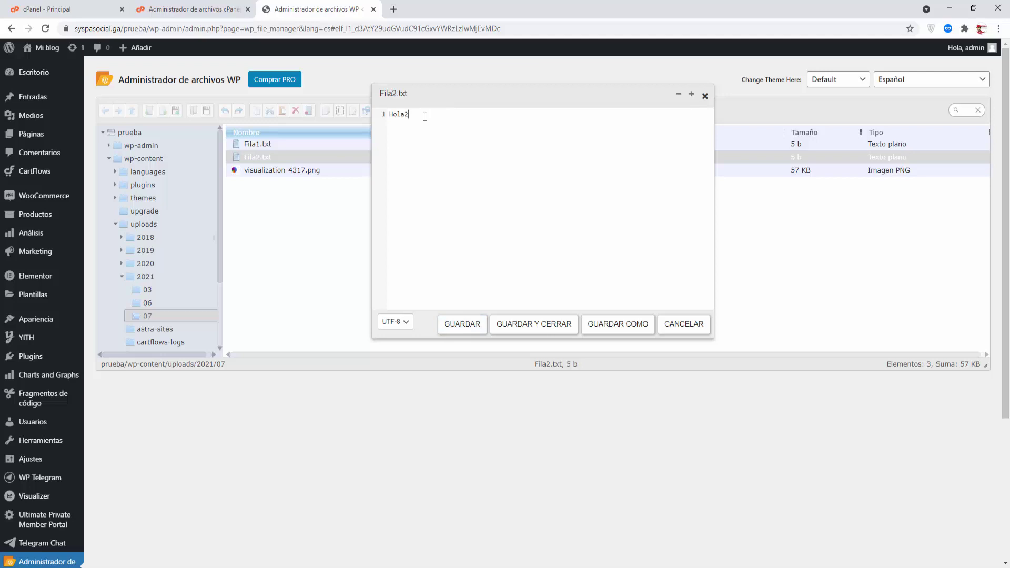
pyautogui.click(534, 324)
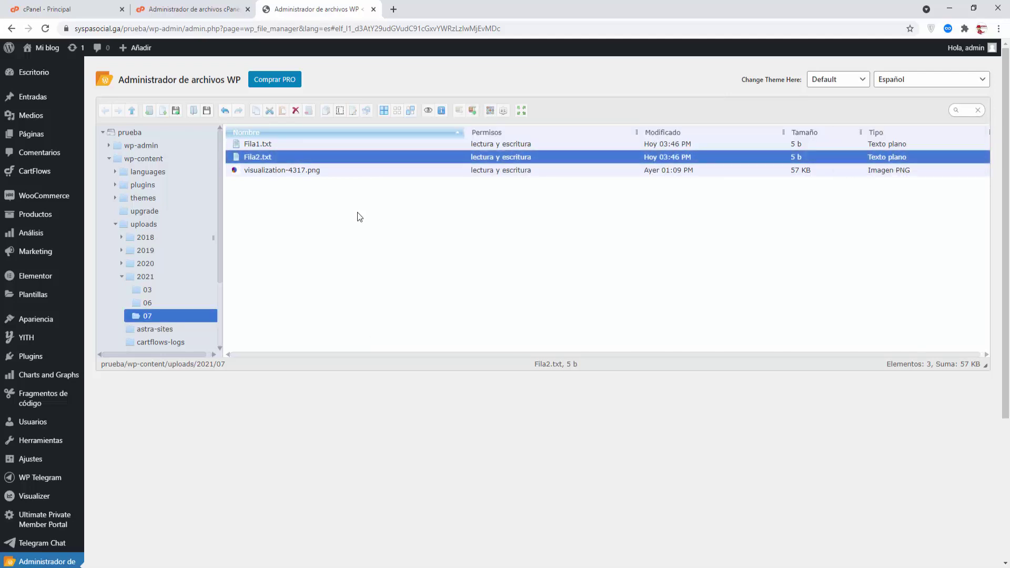
# Step: Switch to the cPanel file manager and refresh the 07 folder's listing to check for Fila1.txt and Fila2.txt
pyautogui.click(210, 11)
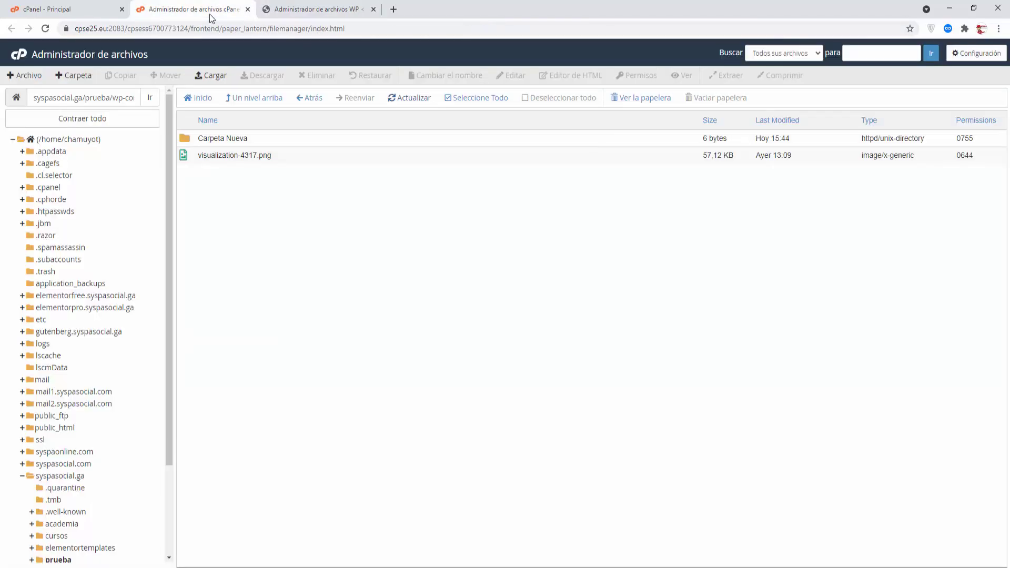
pyautogui.click(399, 101)
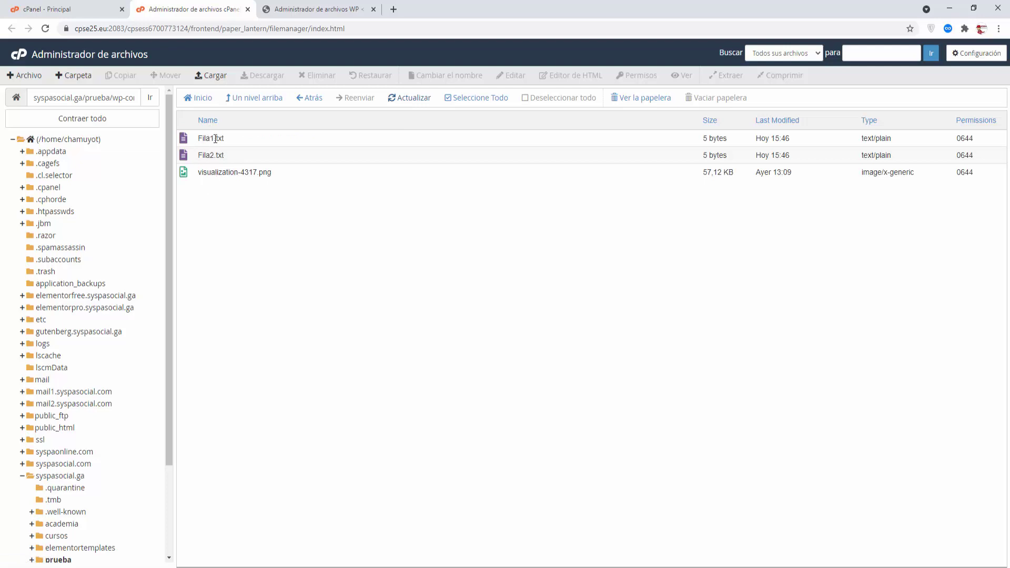
# Step: Return to the WordPress file manager and upload "Inicio - SYSPA SOCIAL.pdf" from the 3 Material folder into uploads/2021/07
pyautogui.click(299, 17)
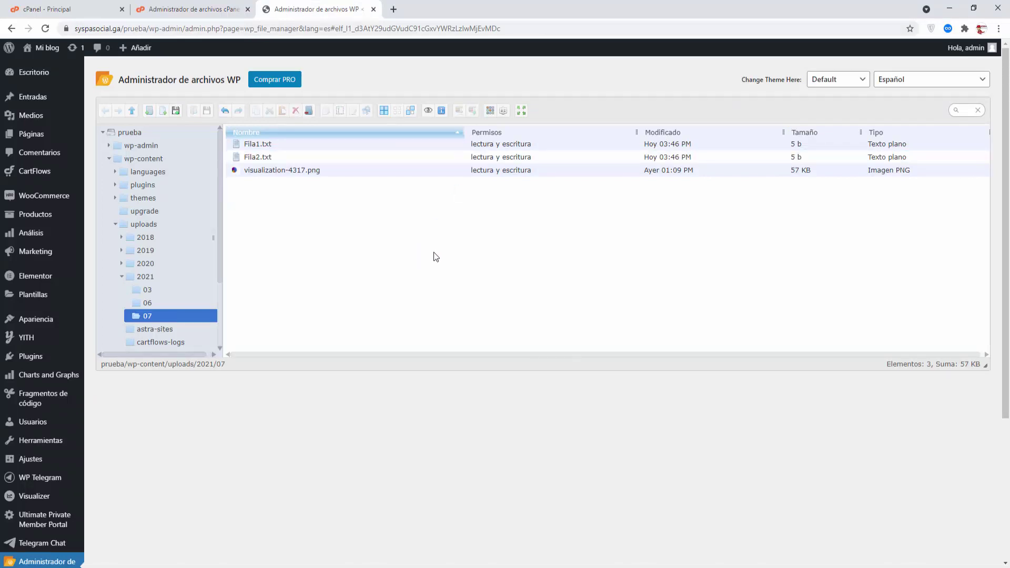
pyautogui.rightClick(339, 207)
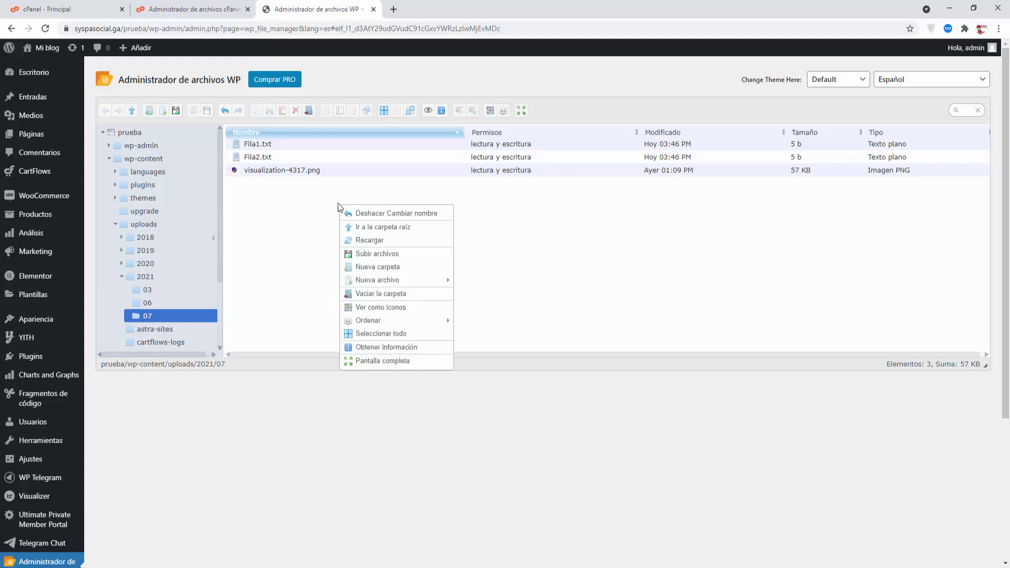
pyautogui.click(391, 254)
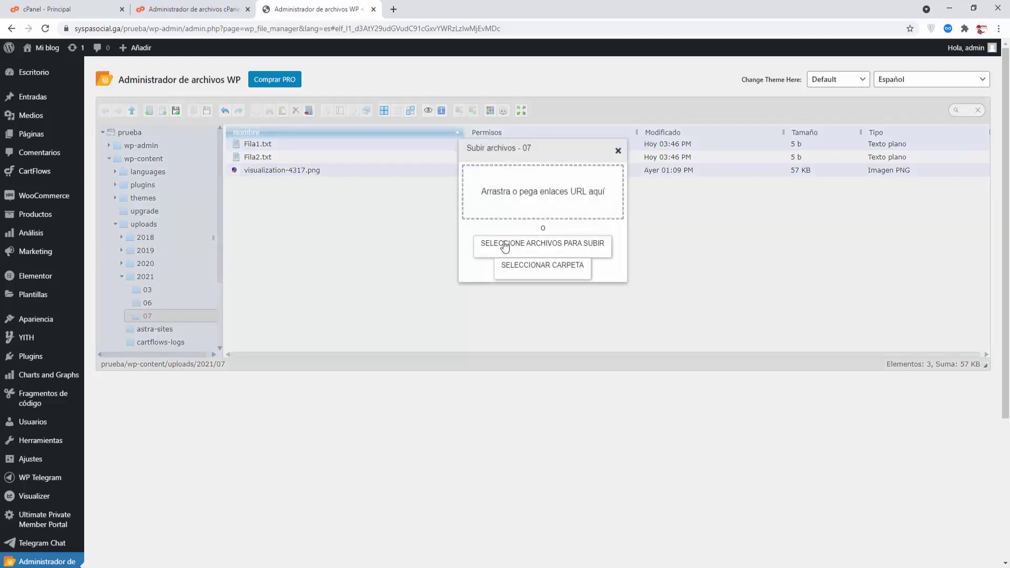
pyautogui.click(556, 246)
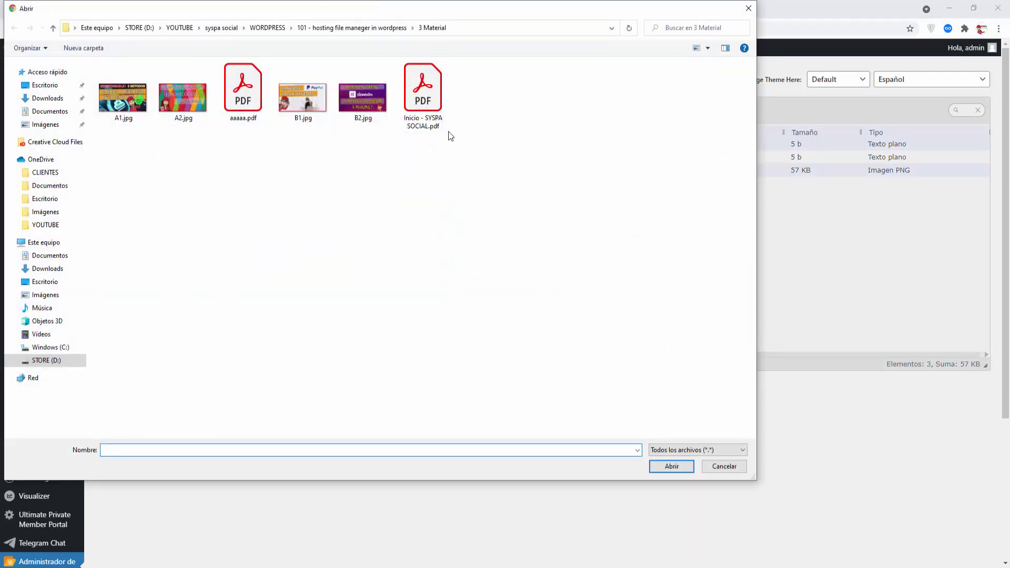
pyautogui.click(440, 120)
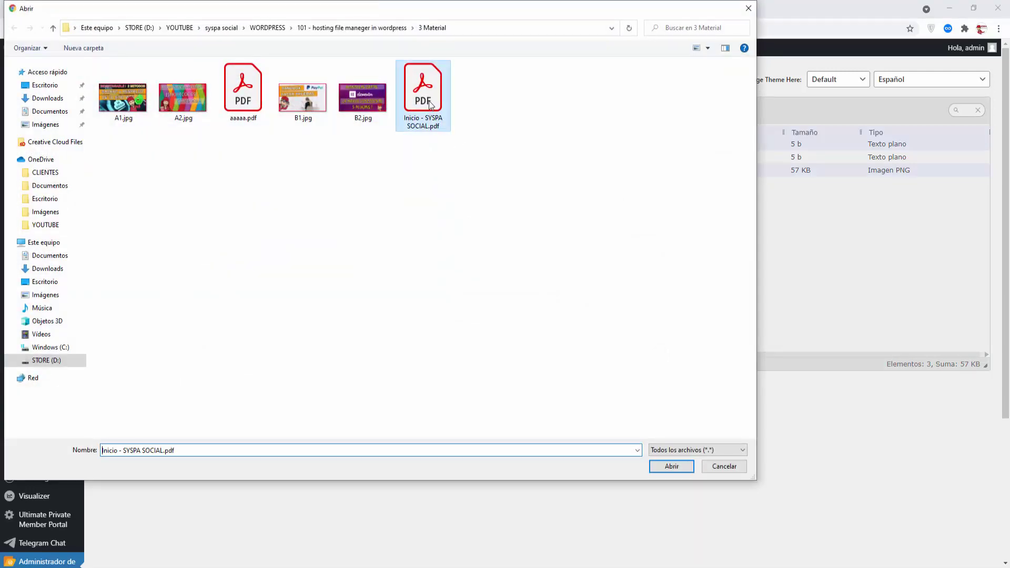
pyautogui.click(666, 468)
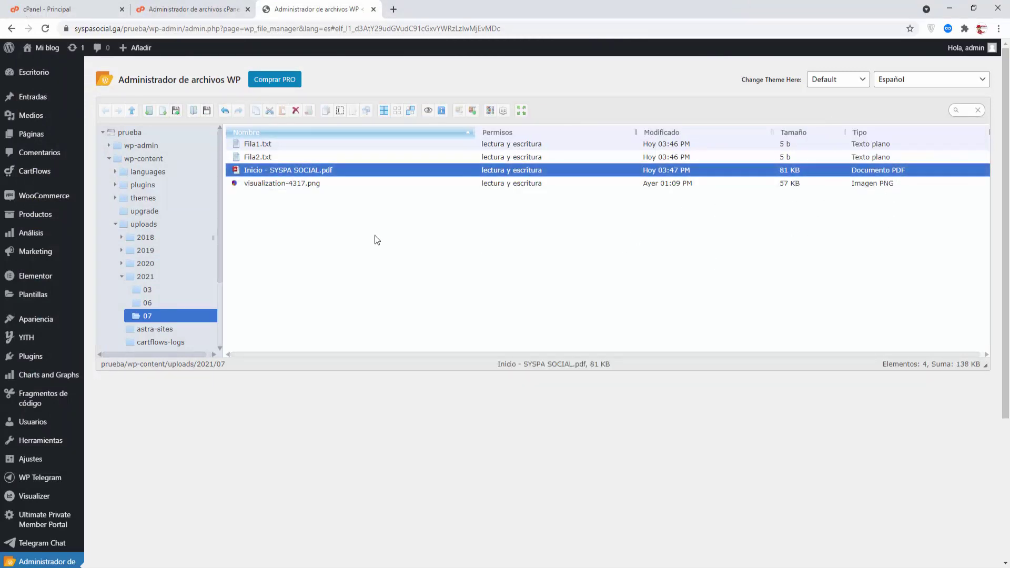
pyautogui.click(326, 201)
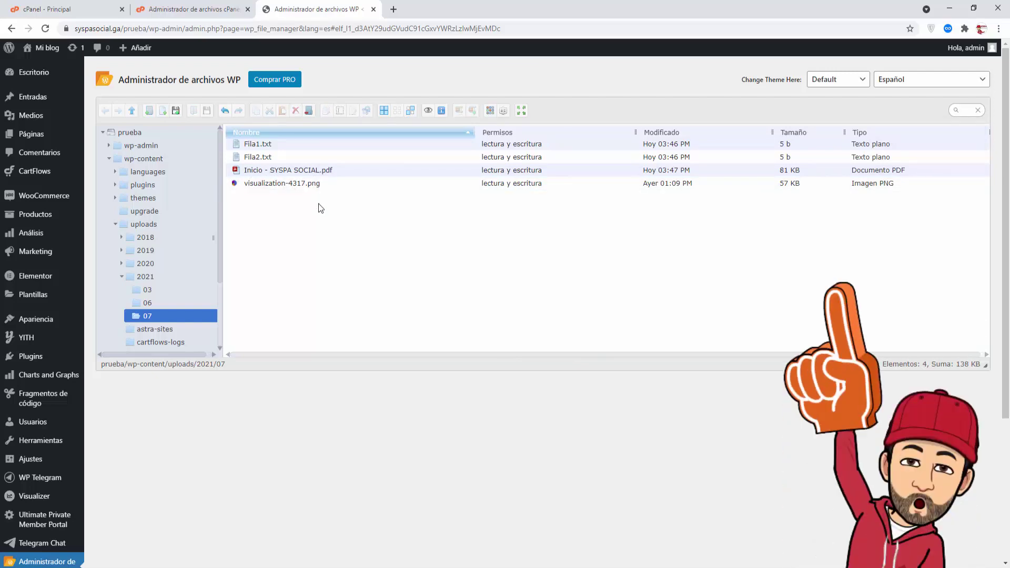
# Step: Preview the contents of Fila1.txt
pyautogui.rightClick(259, 146)
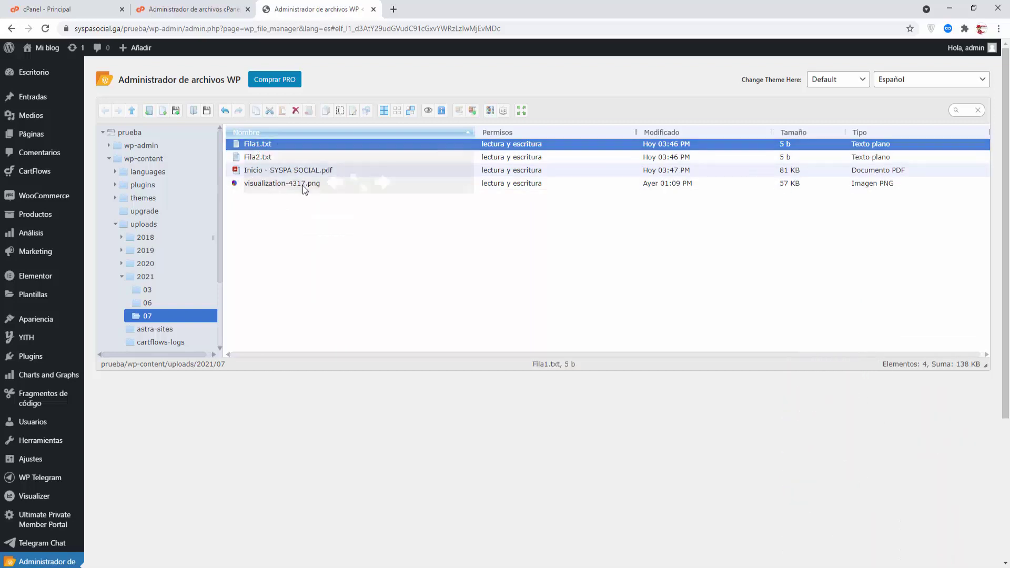
pyautogui.click(295, 182)
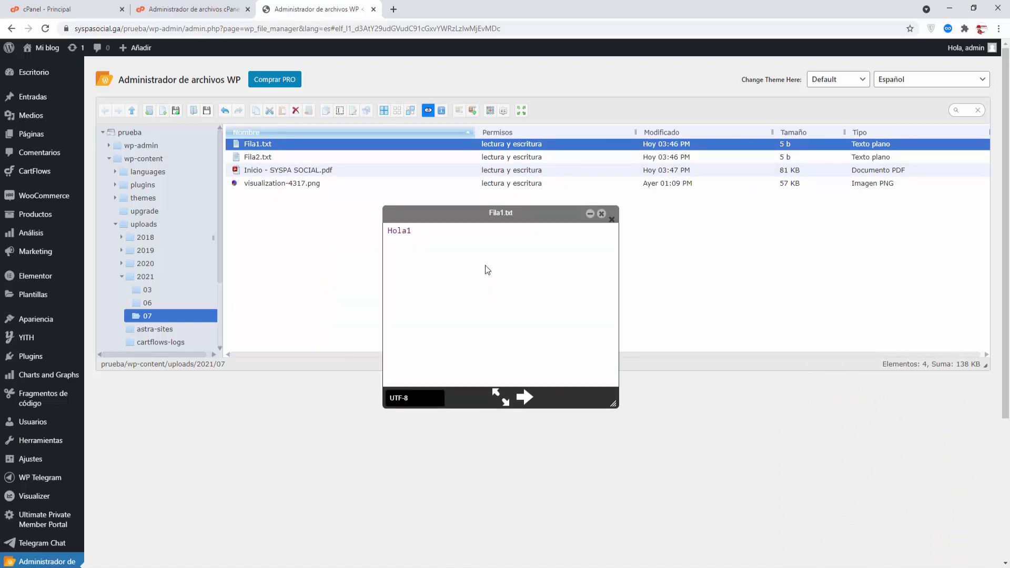
# Step: Close the Fila1.txt preview, then preview the contents of Fila2.txt and close that preview
pyautogui.click(601, 213)
pyautogui.rightClick(264, 156)
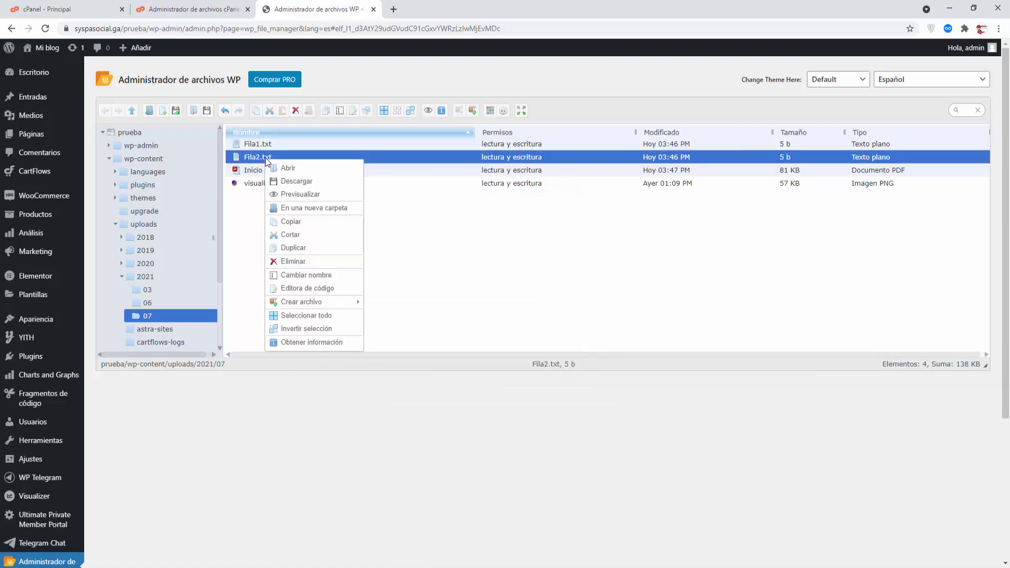
pyautogui.click(306, 195)
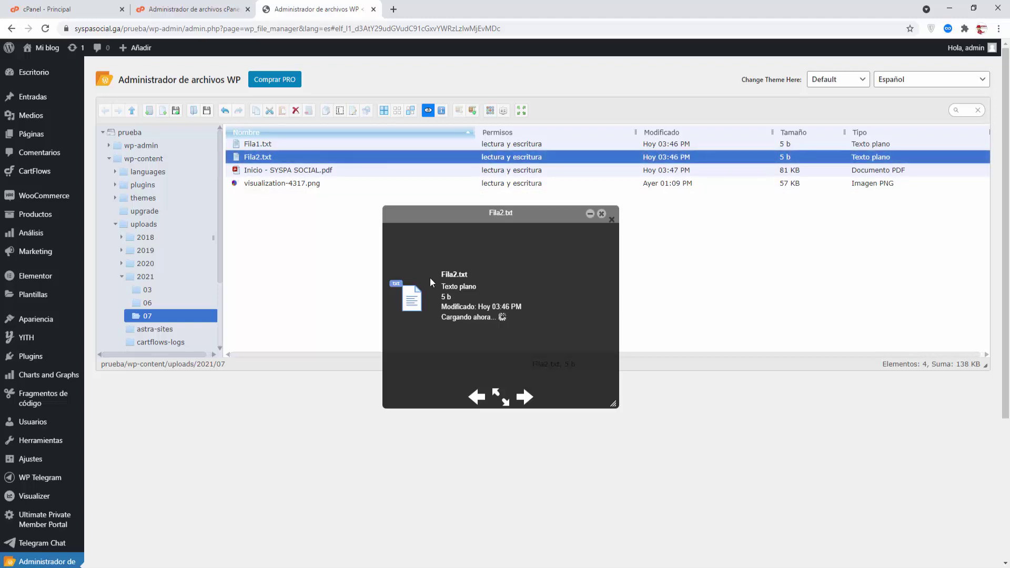
pyautogui.click(601, 213)
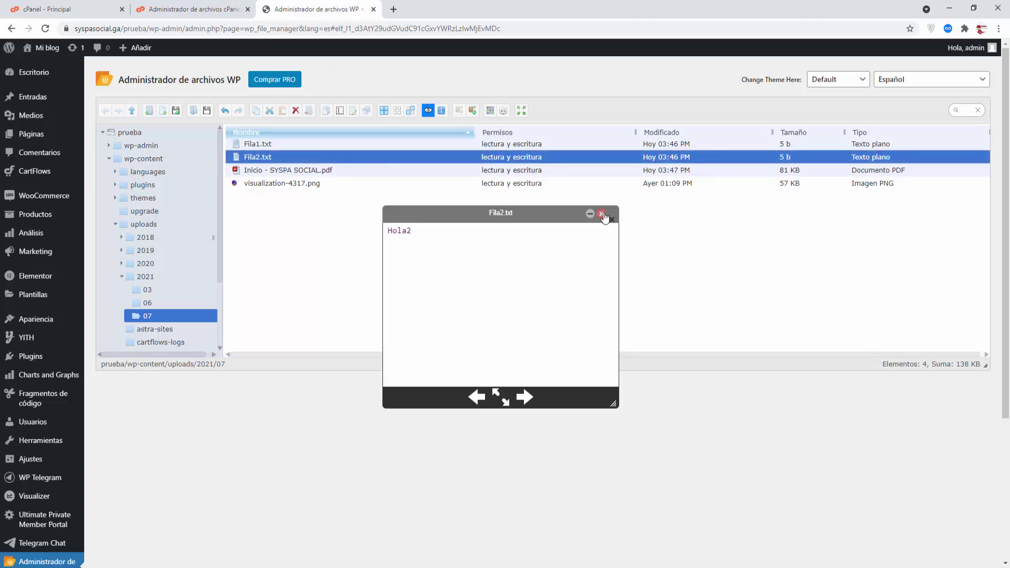
pyautogui.rightClick(254, 144)
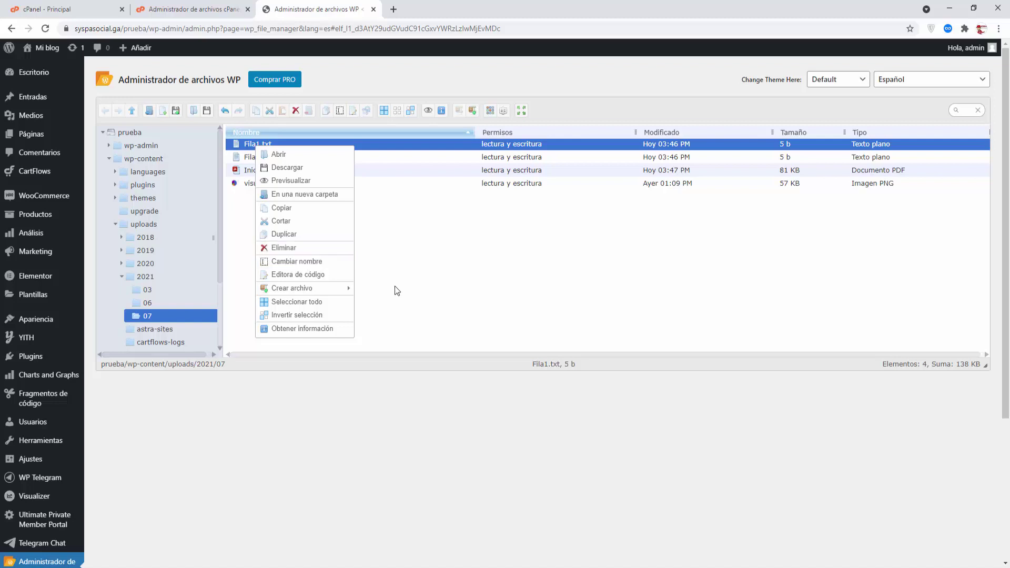
pyautogui.moveTo(327, 286)
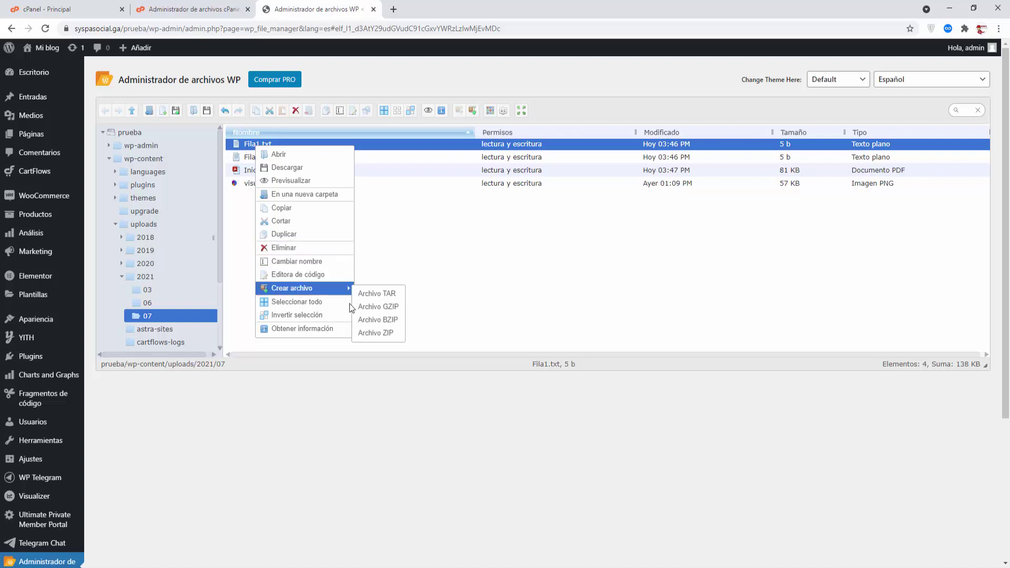
pyautogui.click(519, 263)
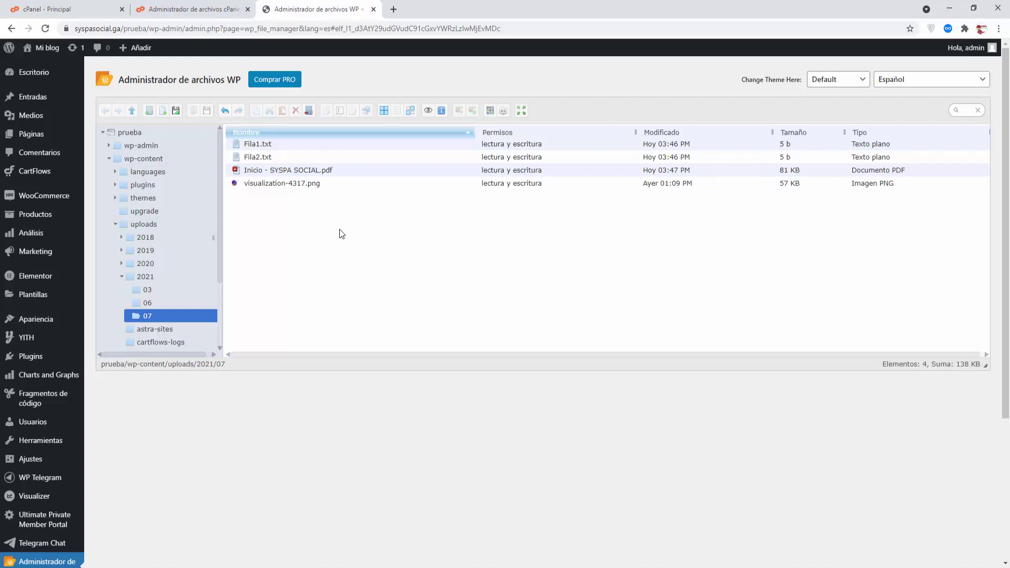
# Step: Switch to the cPanel file manager, refresh the 07 folder's listing, and view the contents of Fila1.txt
pyautogui.click(202, 9)
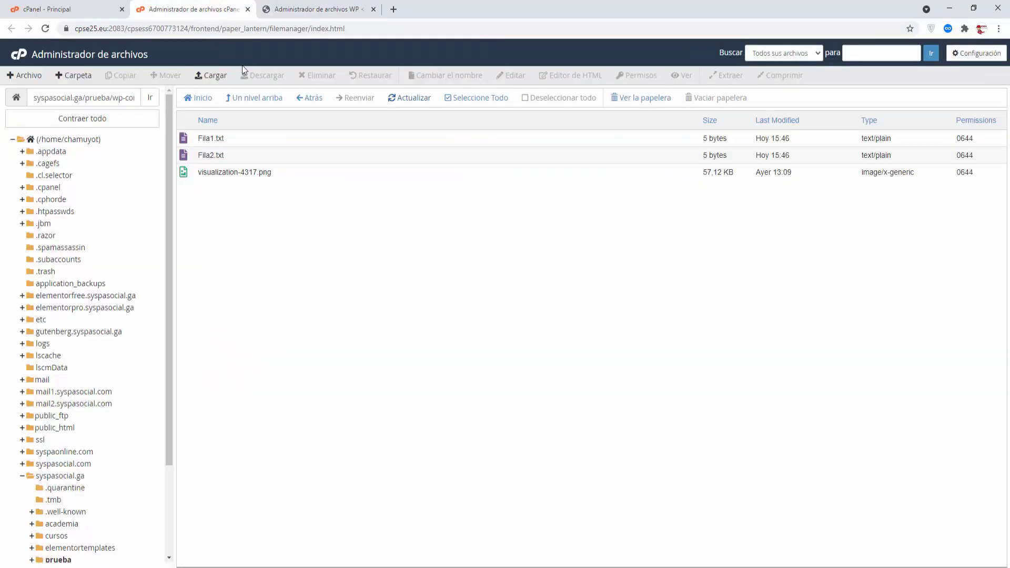
pyautogui.click(412, 100)
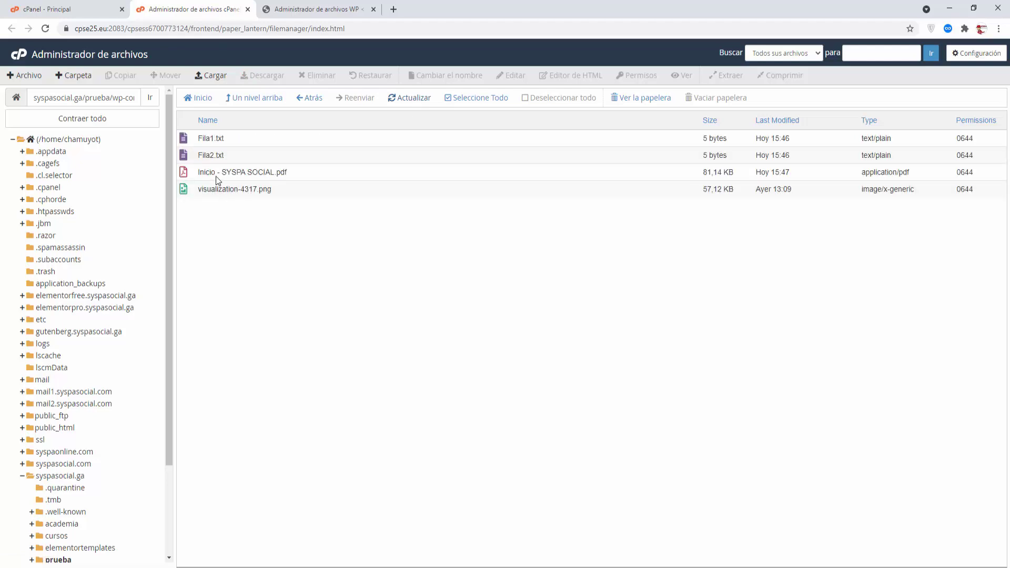
pyautogui.click(210, 138)
pyautogui.rightClick(210, 139)
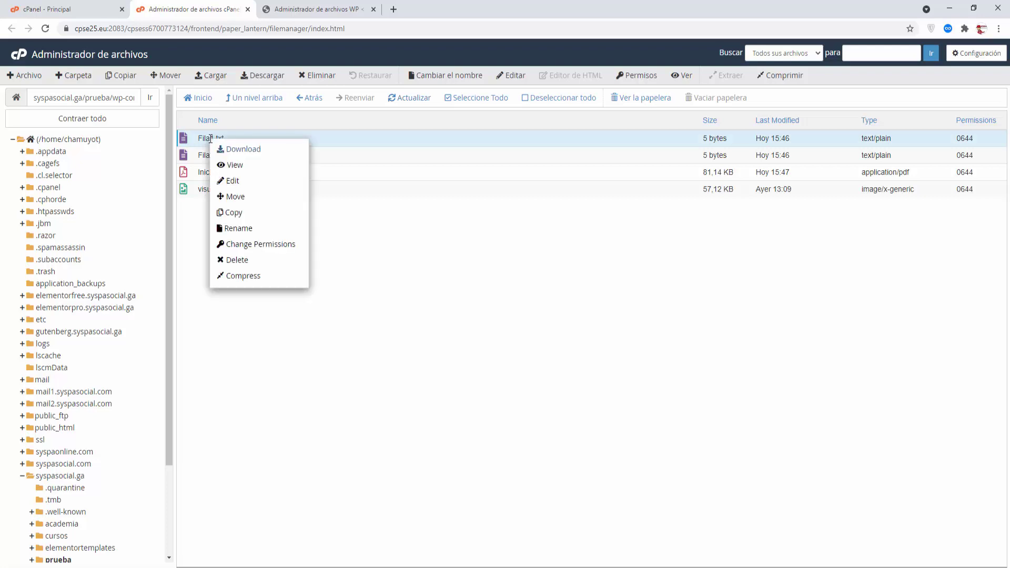
pyautogui.click(235, 165)
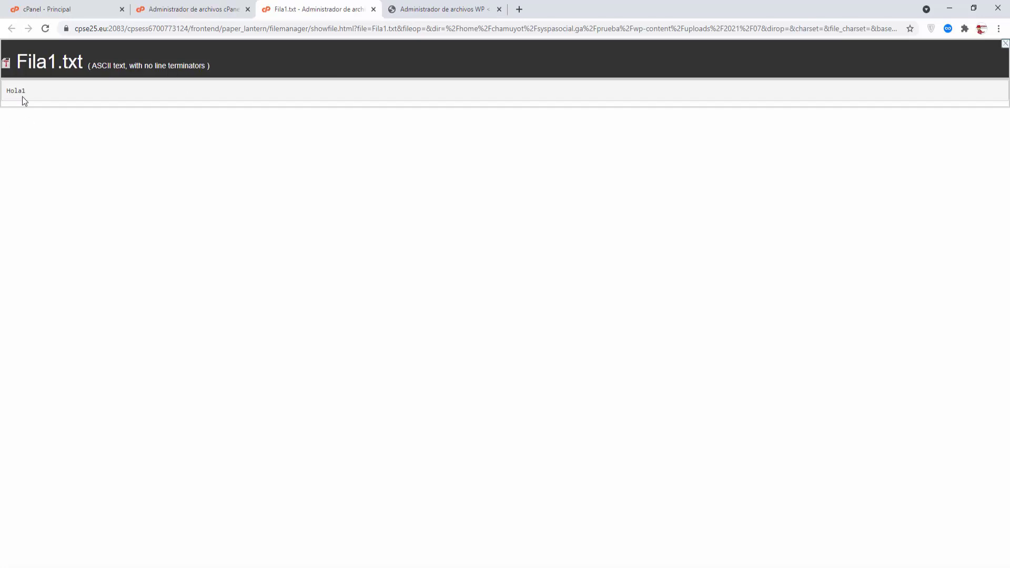
pyautogui.moveTo(10, 90); pyautogui.dragTo(5, 89)
pyautogui.click(373, 9)
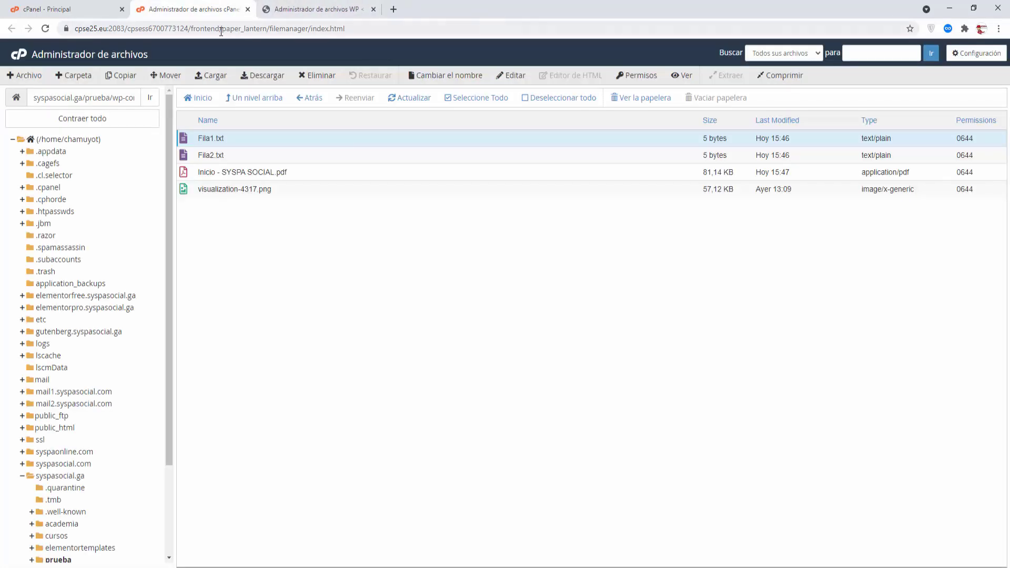
# Step: Download Fila2.txt from the cPanel file manager and dismiss the browser's download notice
pyautogui.rightClick(208, 155)
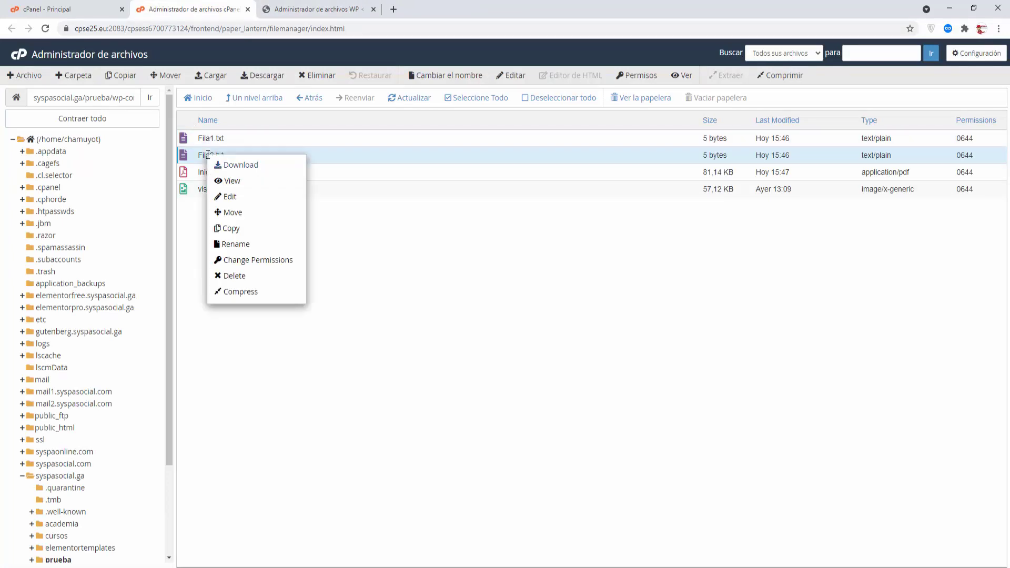
pyautogui.click(250, 167)
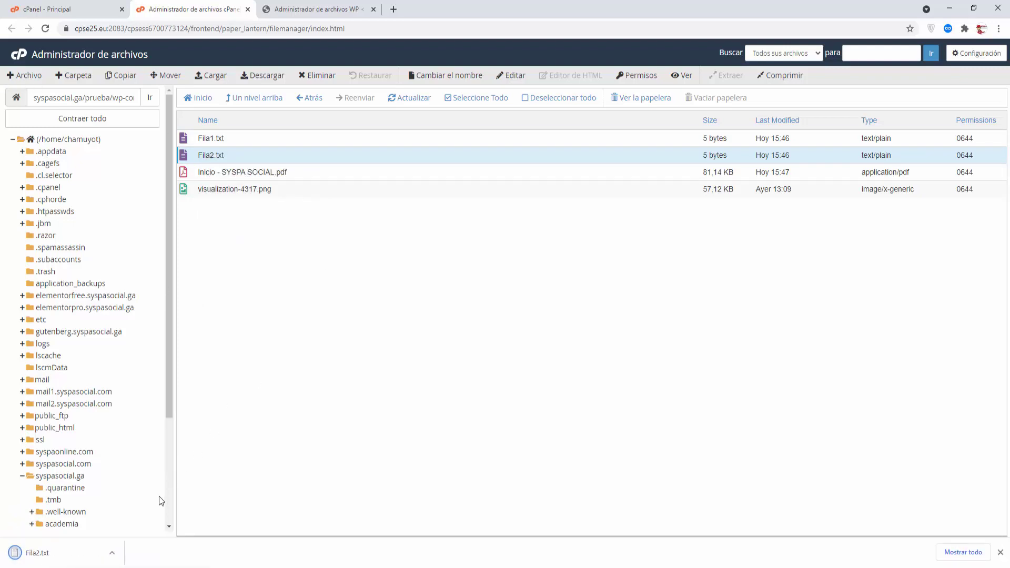
pyautogui.click(1000, 552)
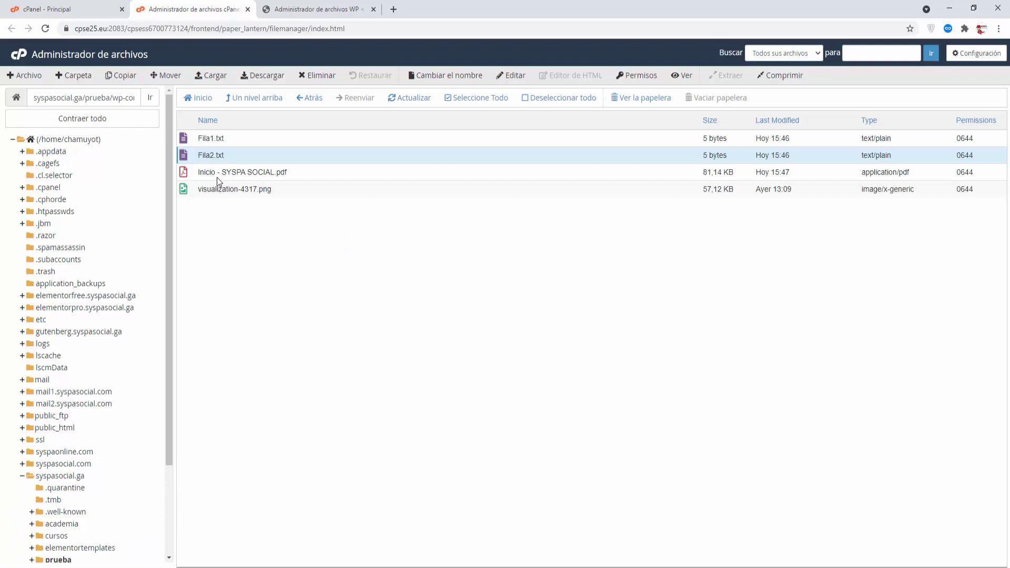
# Step: Delete Fila2.txt permanently from the 07 folder in cPanel, skipping the trash
pyautogui.click(218, 175)
pyautogui.click(206, 140)
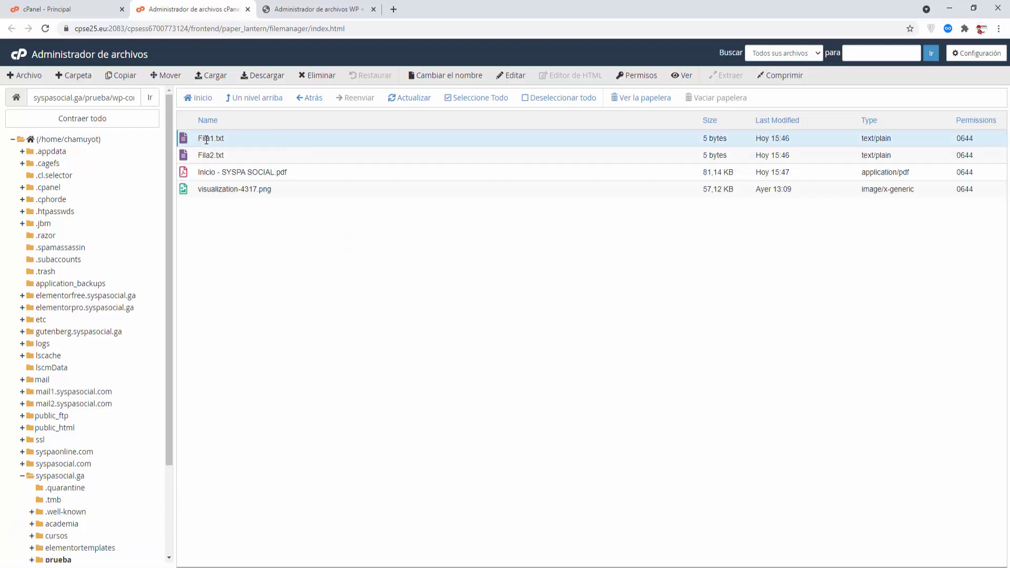
pyautogui.keyDown('ctrl'); pyautogui.click(217, 152); pyautogui.keyUp('ctrl')
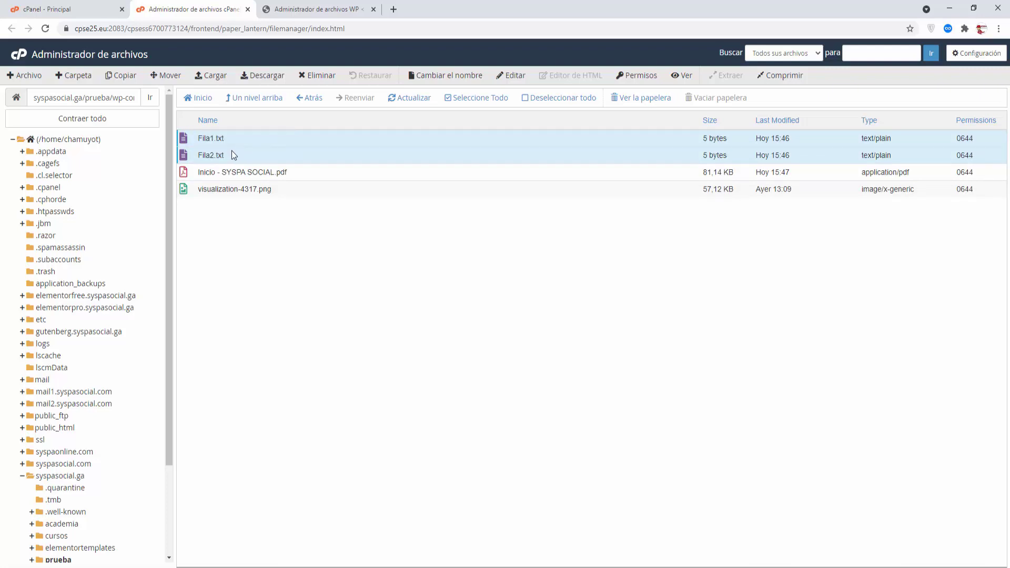
pyautogui.click(232, 152)
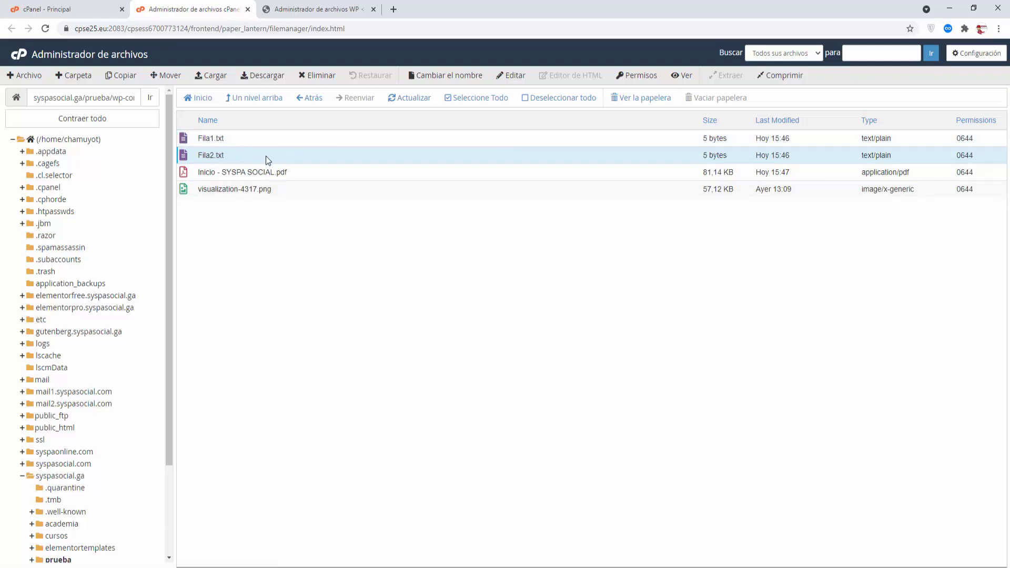
pyautogui.click(317, 76)
pyautogui.click(396, 306)
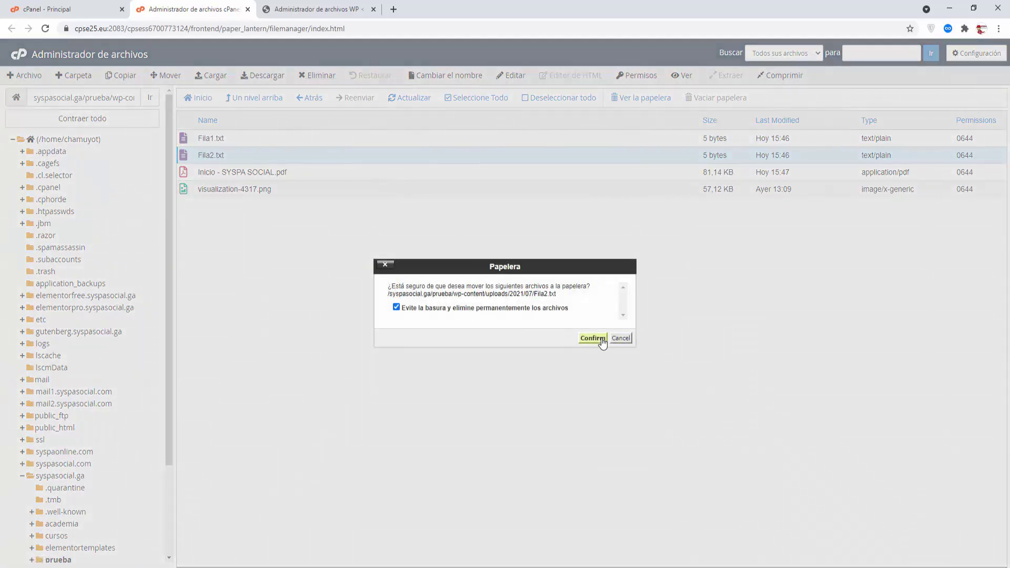
pyautogui.click(593, 338)
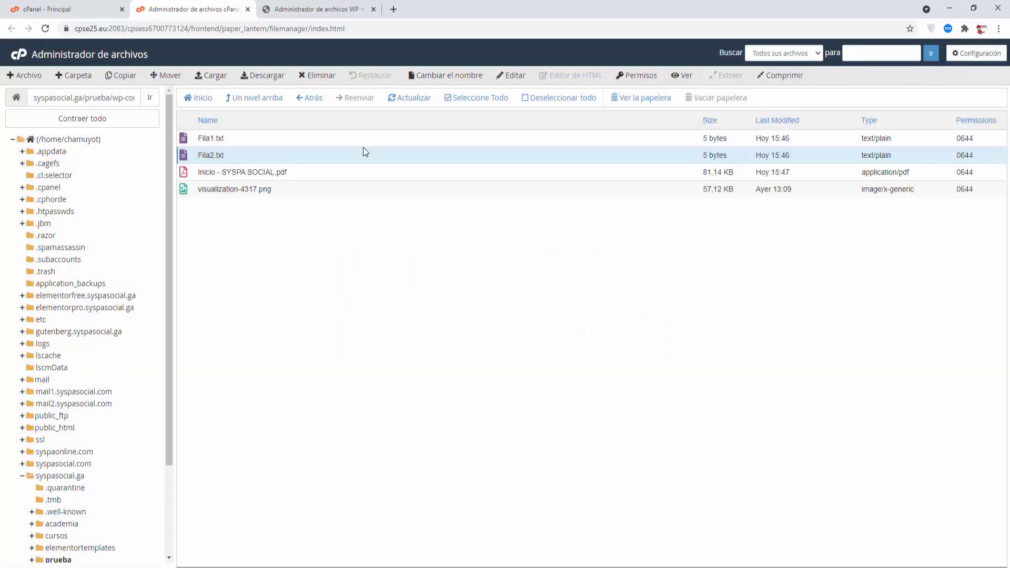
# Step: Return to the WordPress file manager and reload the 07 folder to check whether Fila2.txt is still listed
pyautogui.click(327, 10)
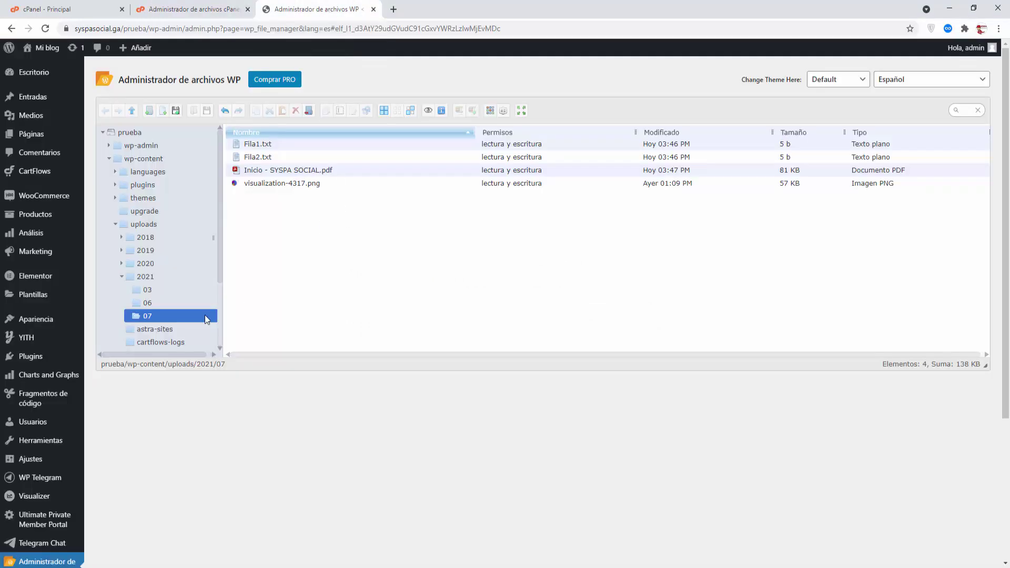
pyautogui.click(140, 316)
pyautogui.click(302, 234)
pyautogui.rightClick(308, 220)
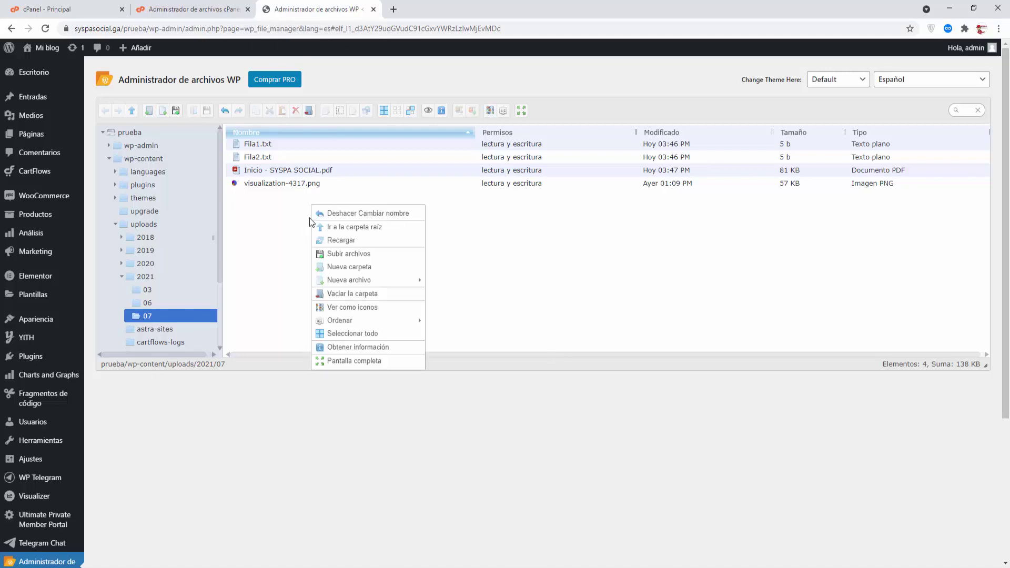
pyautogui.click(335, 242)
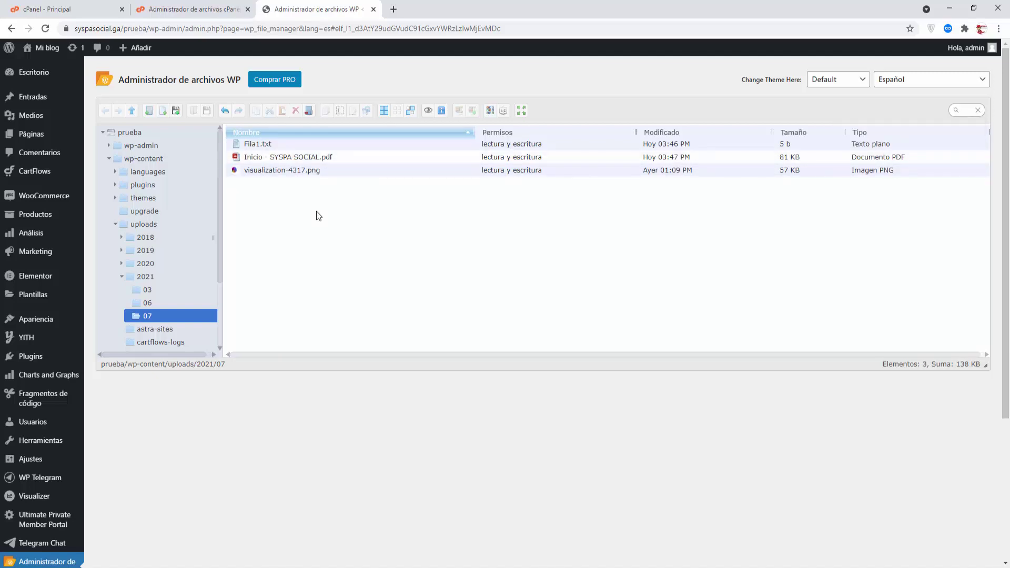
# Step: Download "Inicio - SYSPA SOCIAL.pdf" from the 07 folder, look through the downloaded copy in the browser, and close it
pyautogui.rightClick(276, 160)
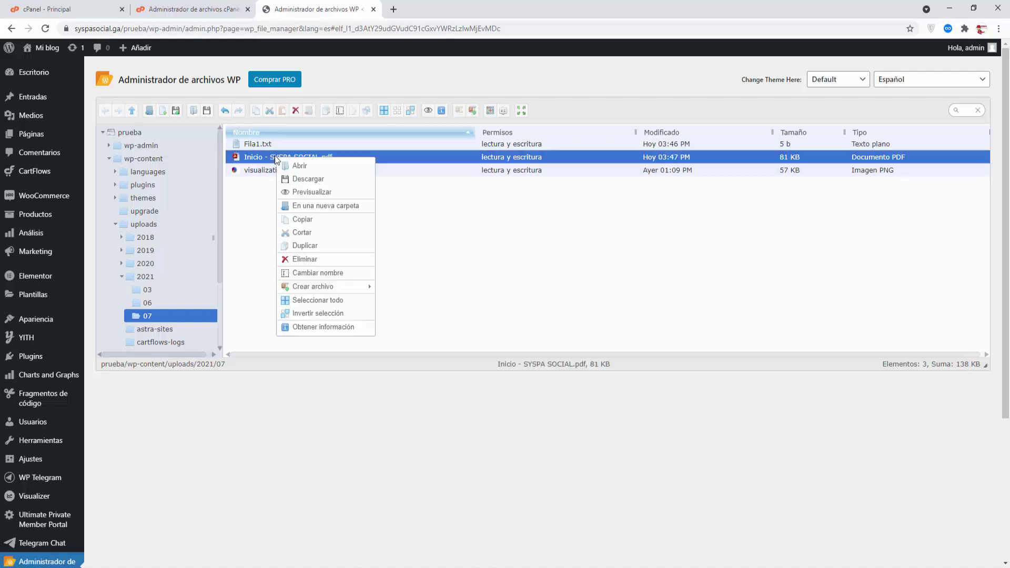
pyautogui.click(309, 178)
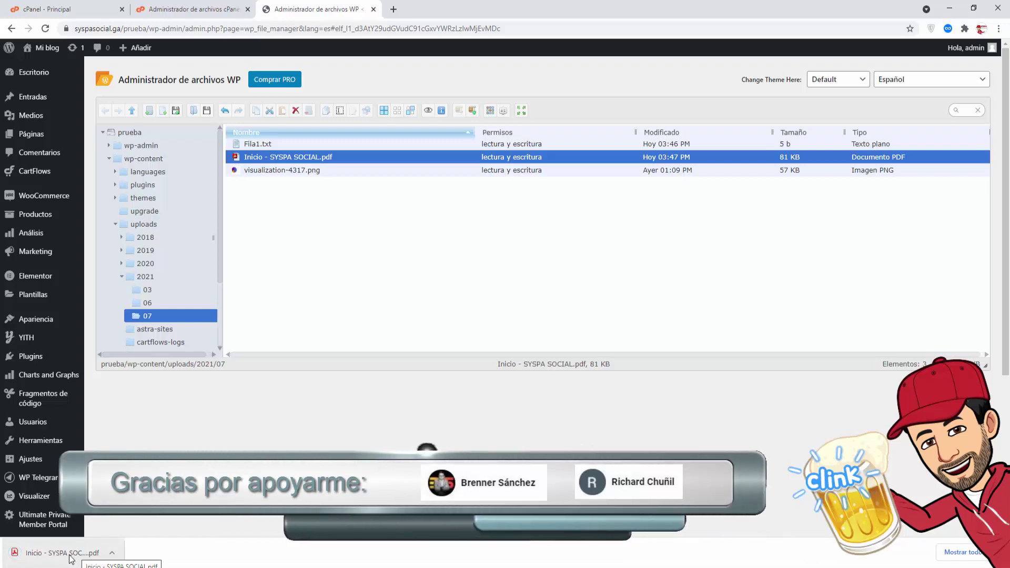
pyautogui.click(72, 559)
pyautogui.scroll(-10, 456, 264)
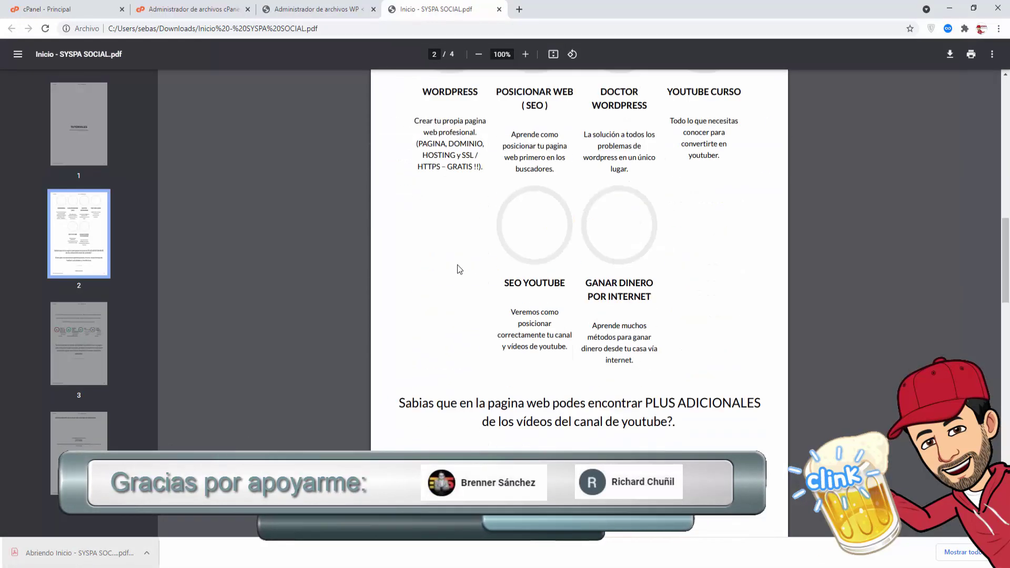
pyautogui.scroll(-10, 457, 264)
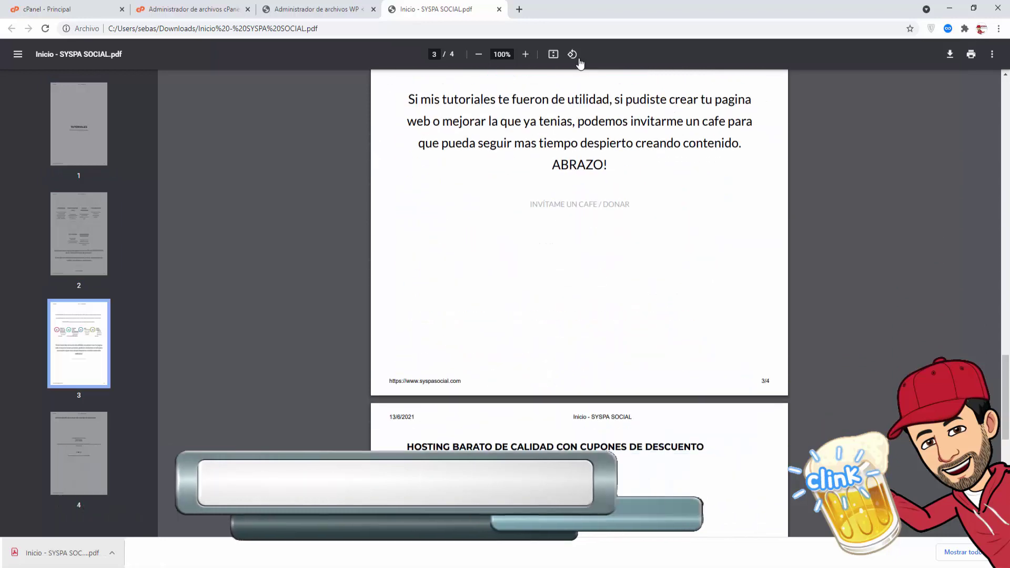
pyautogui.click(499, 9)
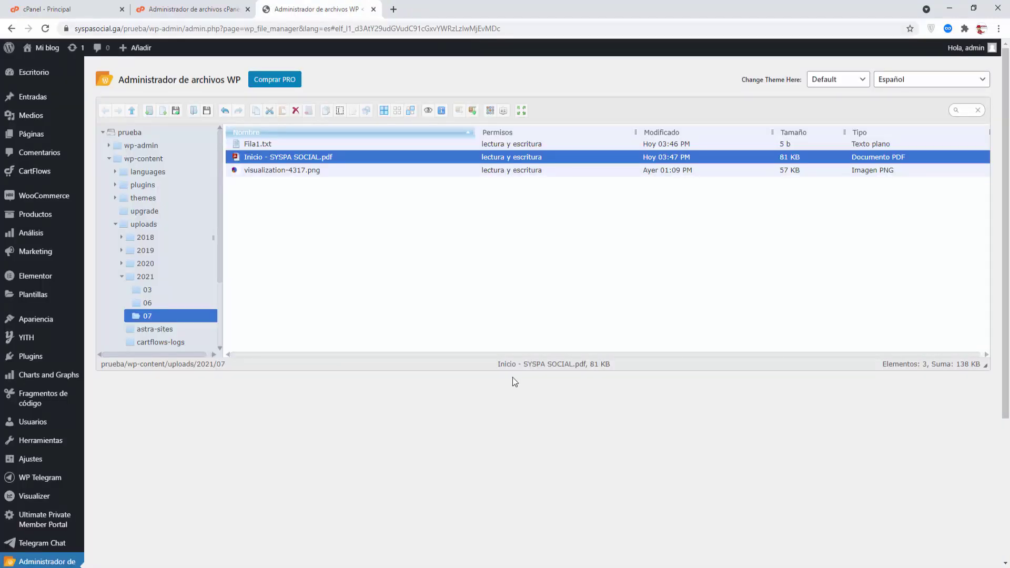